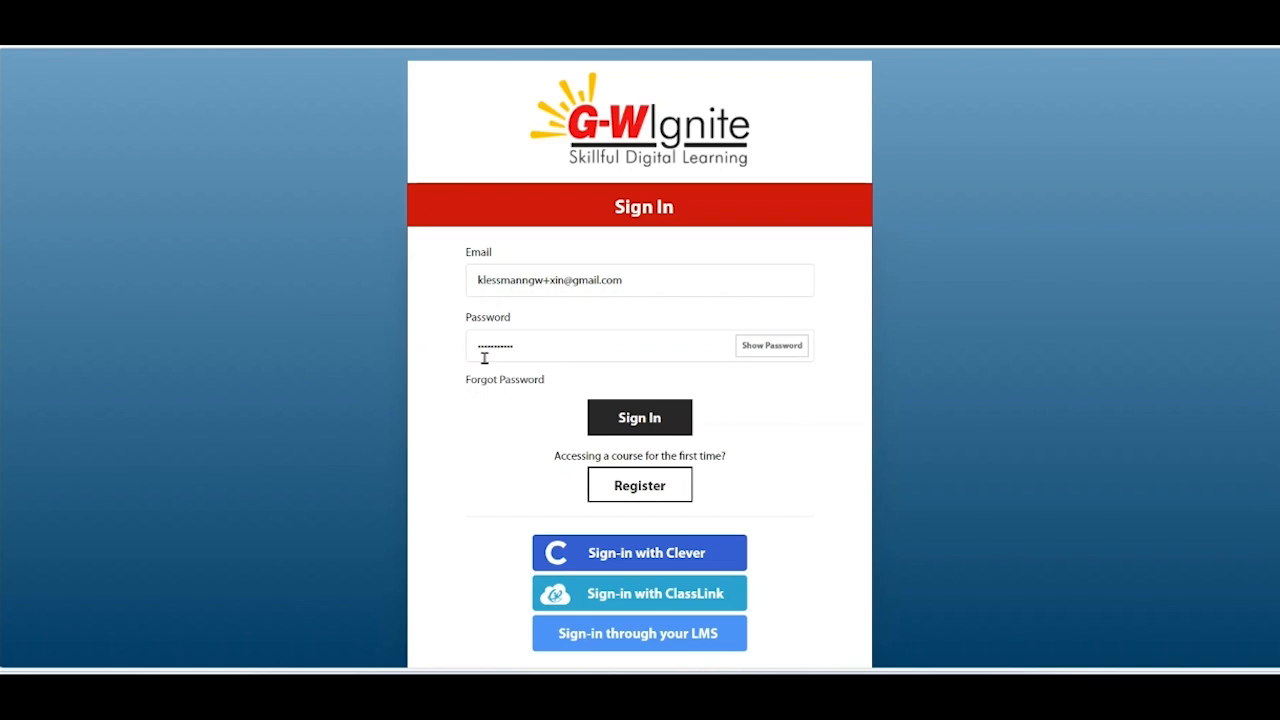
Sign in and add a new class named Principles of Management, starting 07/08/2024 and ending 07/08/2025.
{"action": "left_click", "coordinate": [633, 424]}
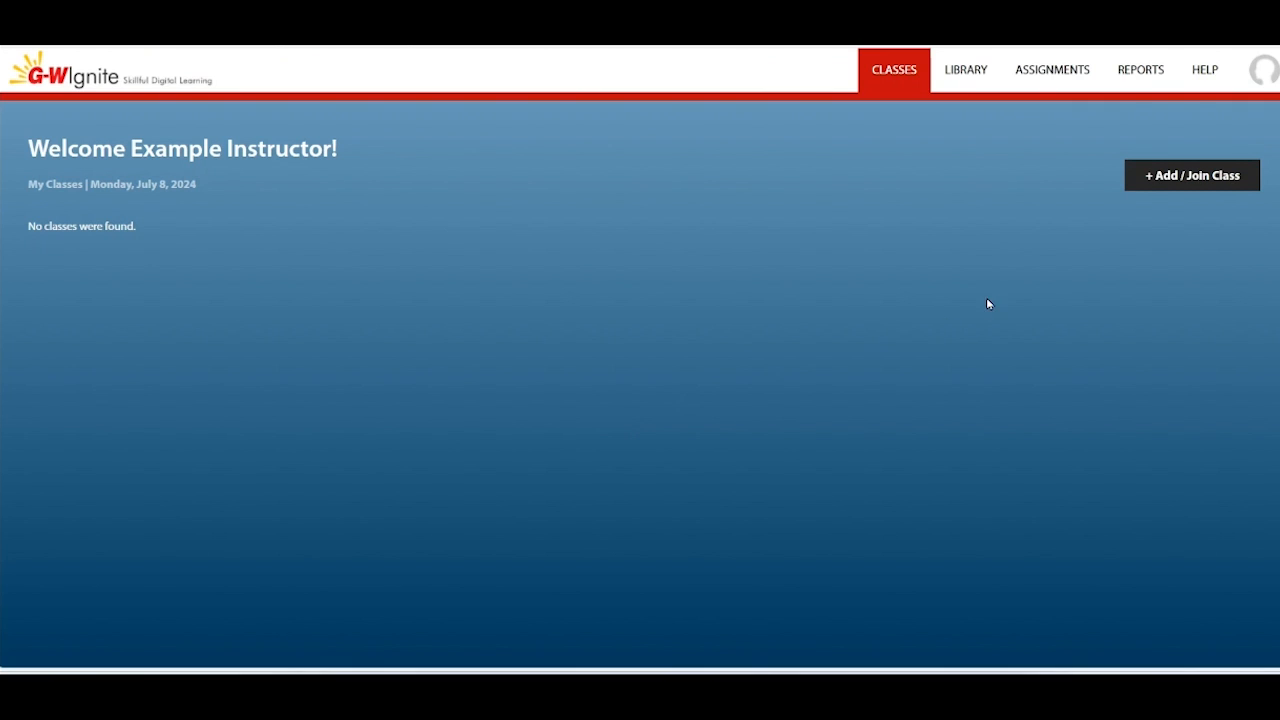
{"action": "left_click", "coordinate": [1191, 180]}
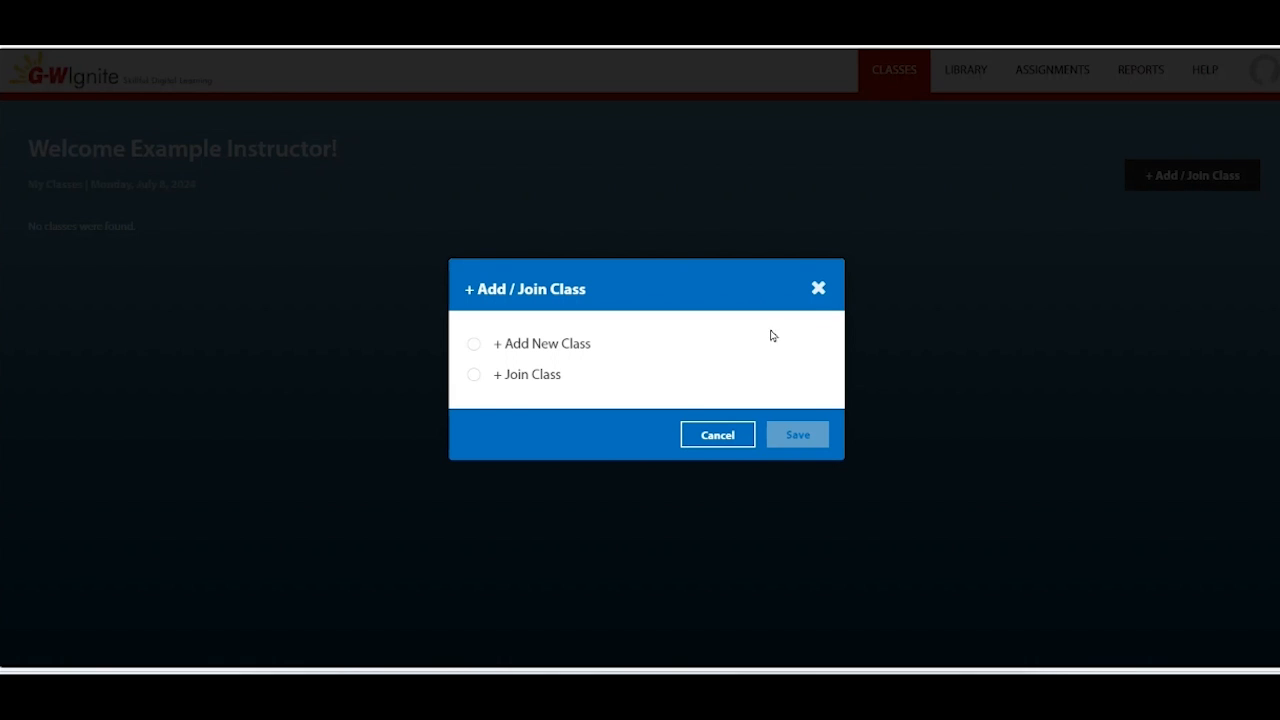
{"action": "left_click", "coordinate": [474, 346]}
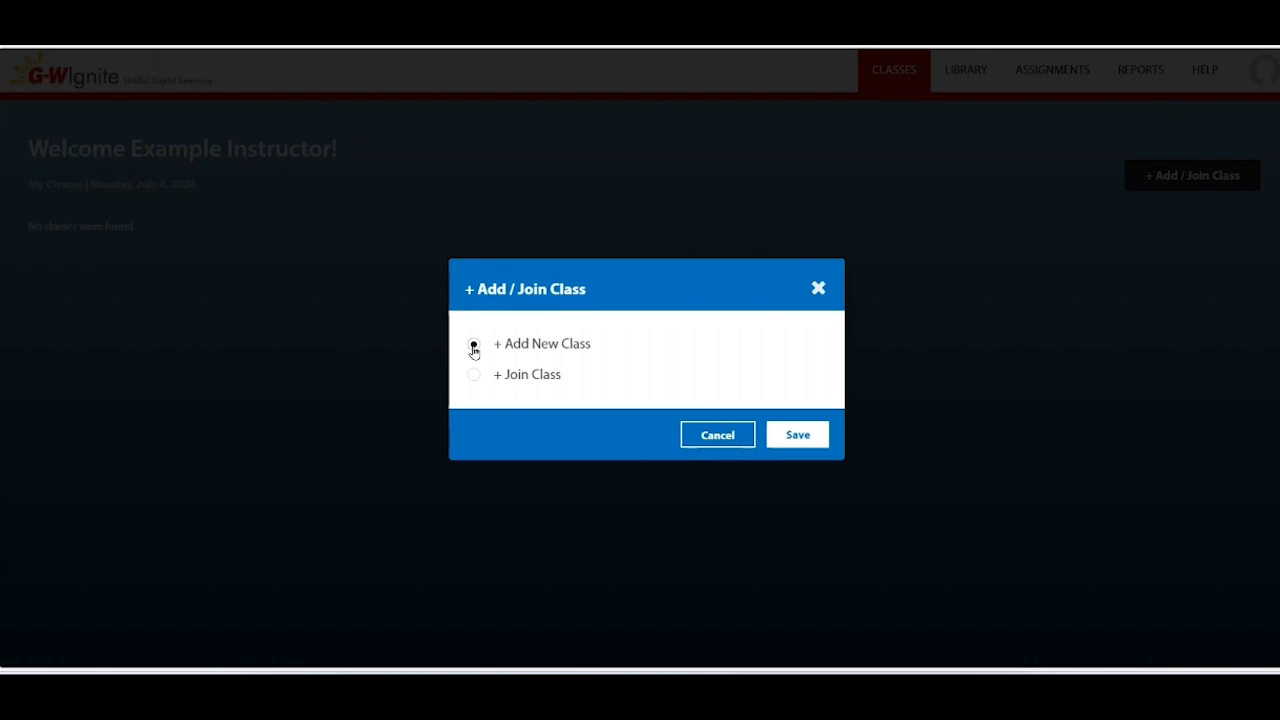
{"action": "left_click", "coordinate": [796, 434]}
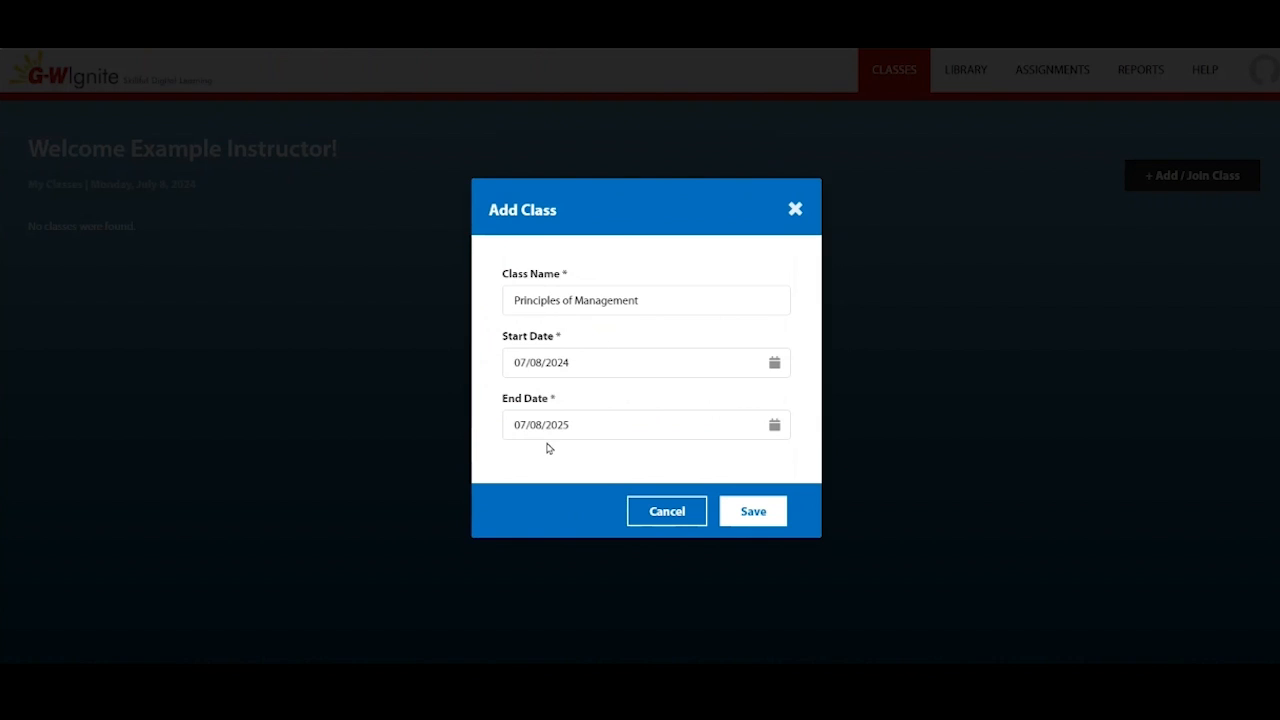
{"action": "left_click", "coordinate": [754, 513]}
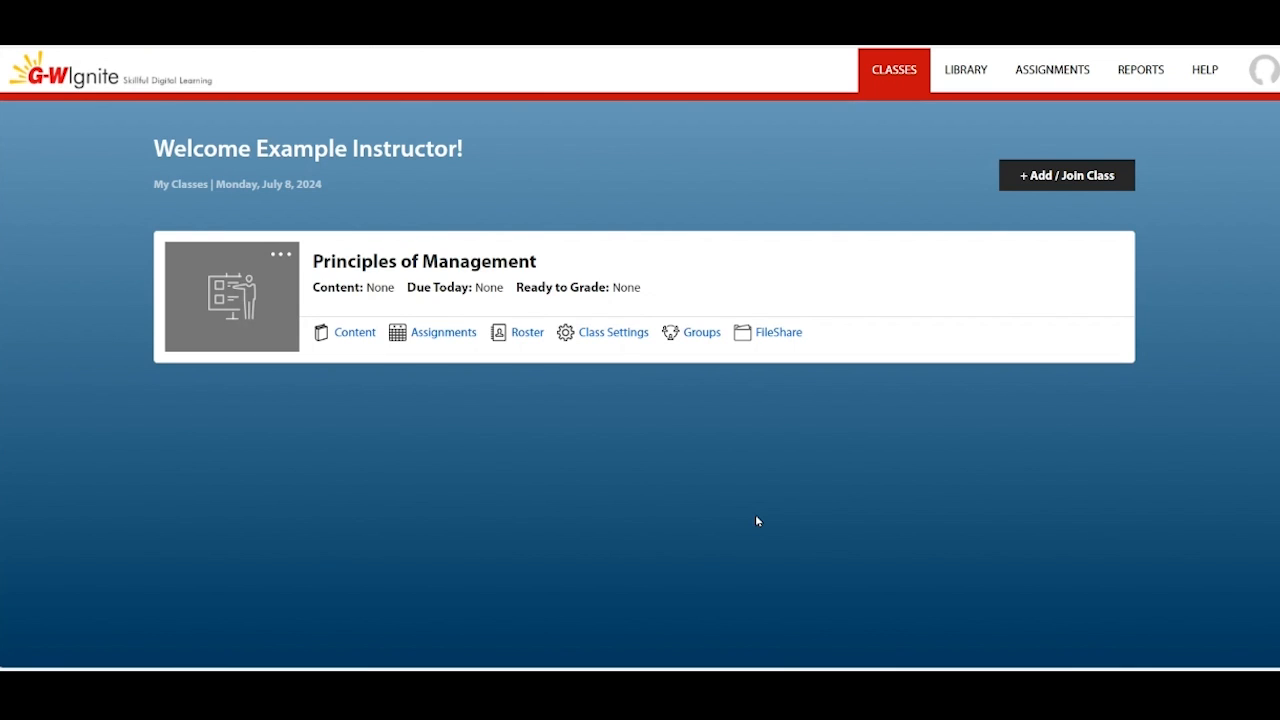
Look at the upload and crop options for the Principles of Management class card image, leaving the image as is.
{"action": "left_click", "coordinate": [279, 259]}
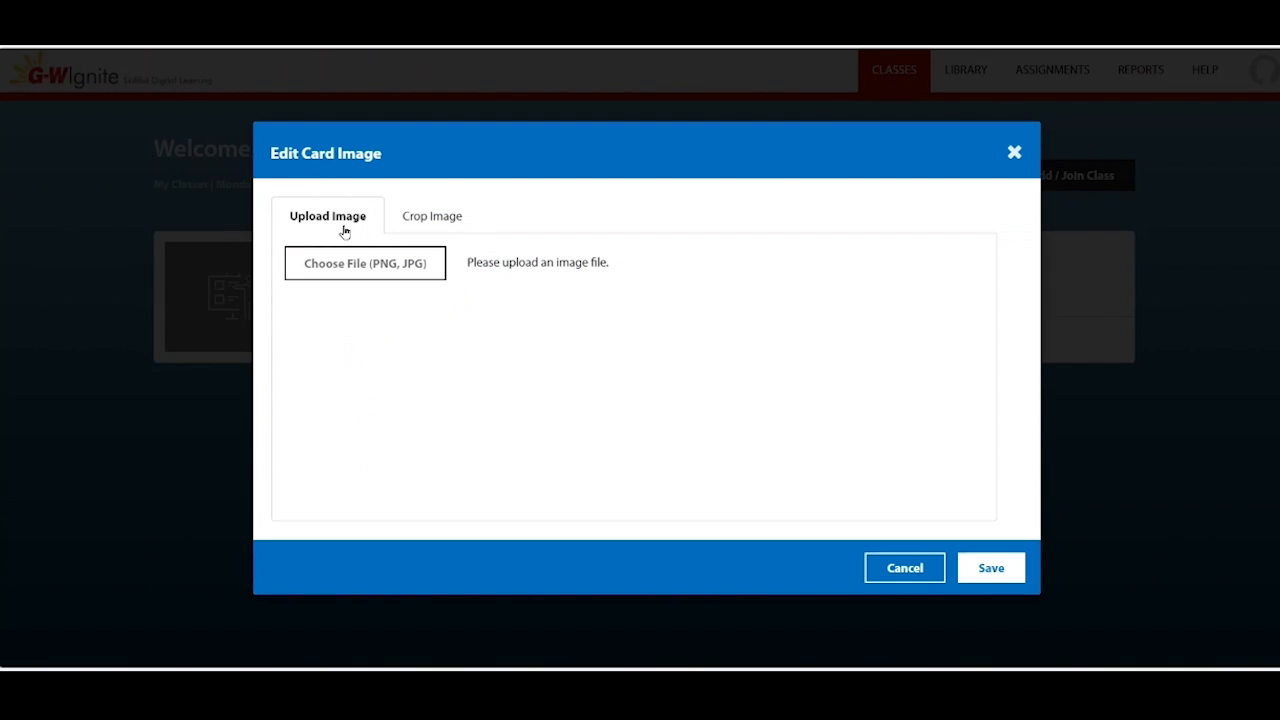
{"action": "left_click", "coordinate": [429, 222]}
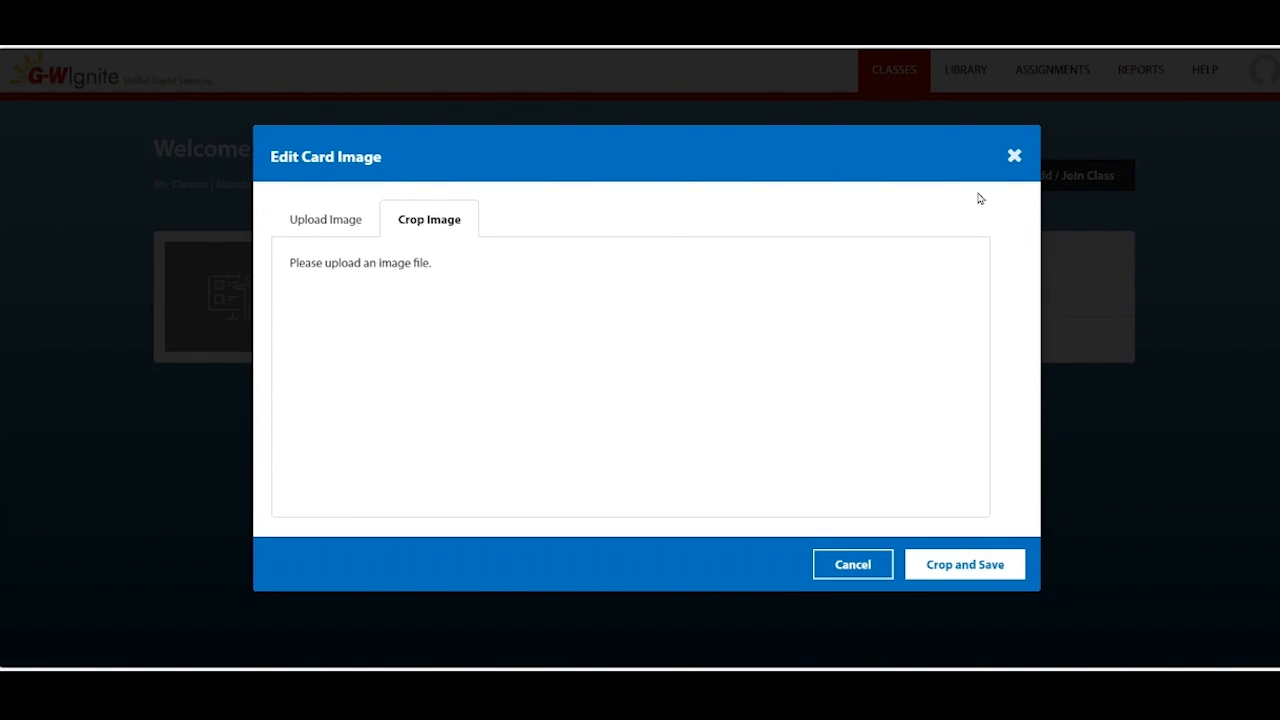
{"action": "left_click", "coordinate": [1014, 157]}
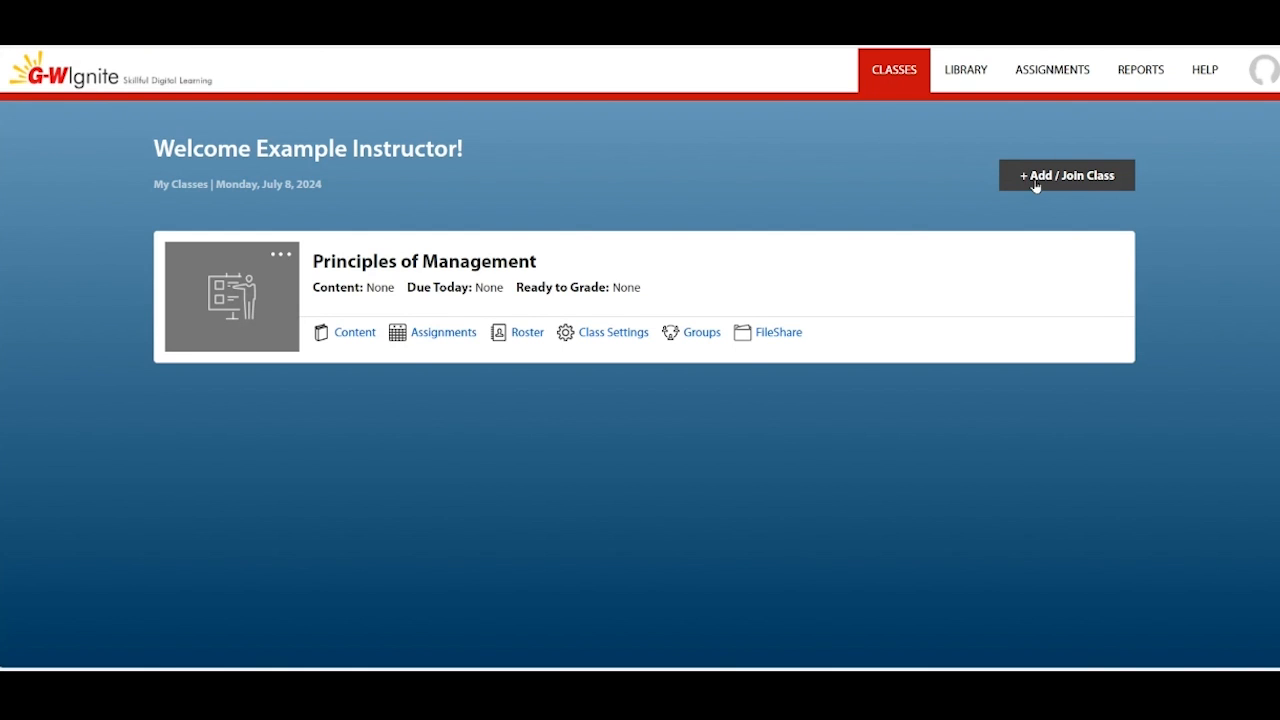
View the Join Class form with its access code field and close it without joining a class.
{"action": "left_click", "coordinate": [1035, 186]}
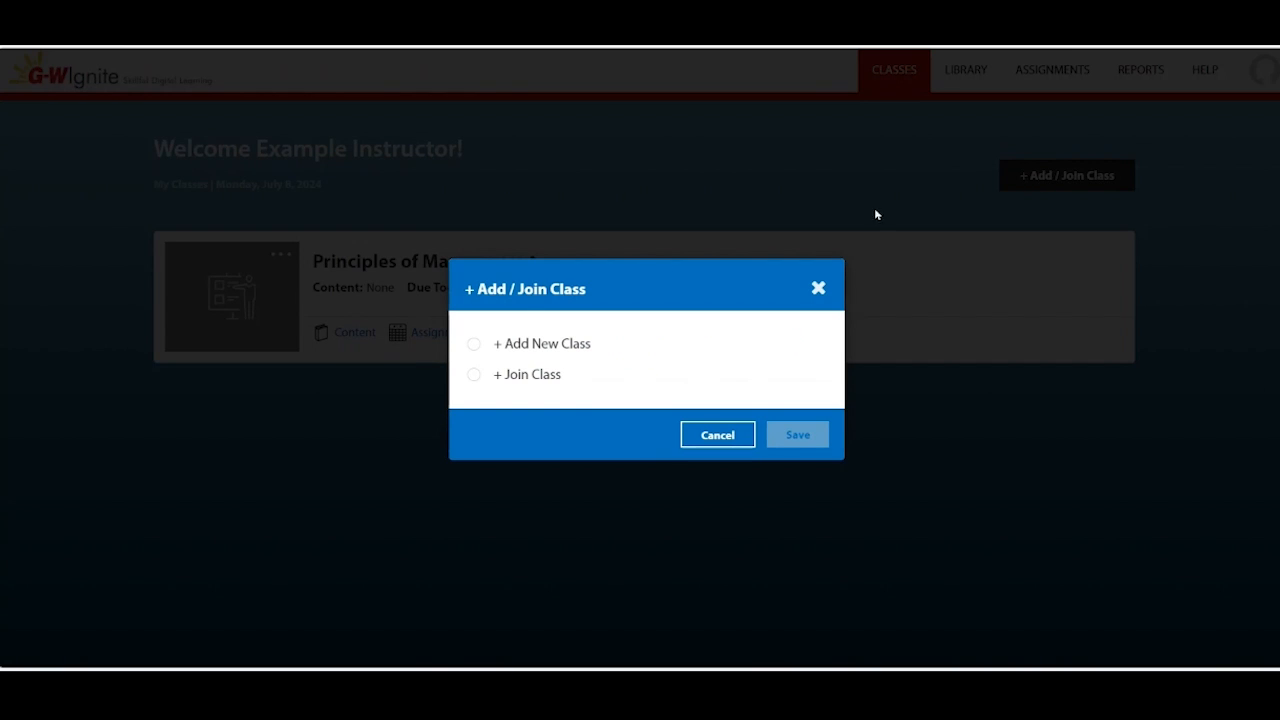
{"action": "left_click", "coordinate": [474, 376]}
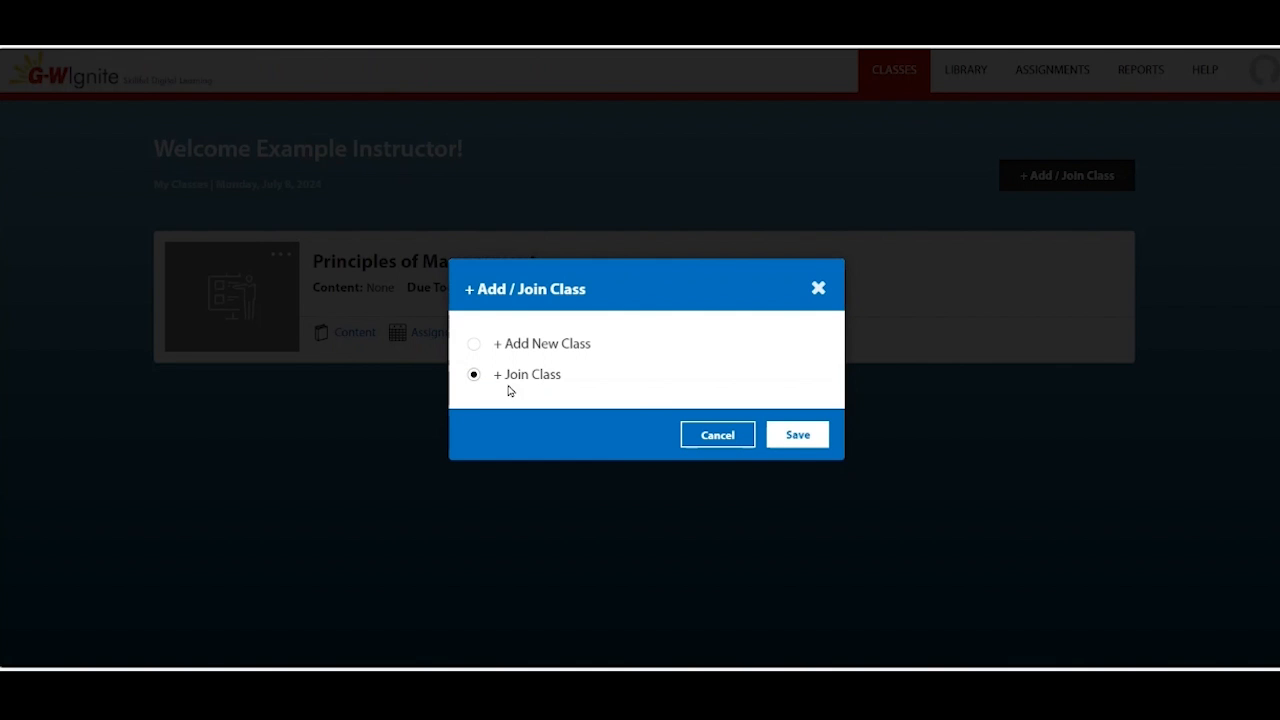
{"action": "left_click", "coordinate": [790, 440]}
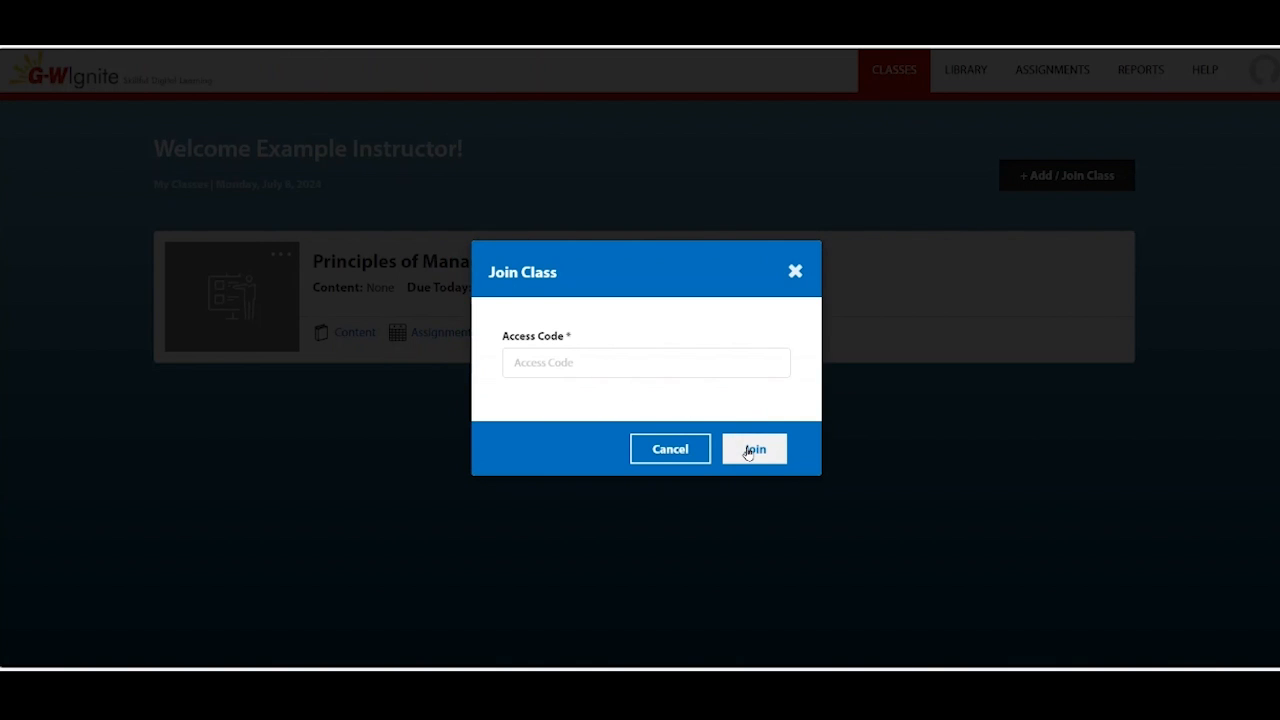
{"action": "left_click", "coordinate": [795, 273]}
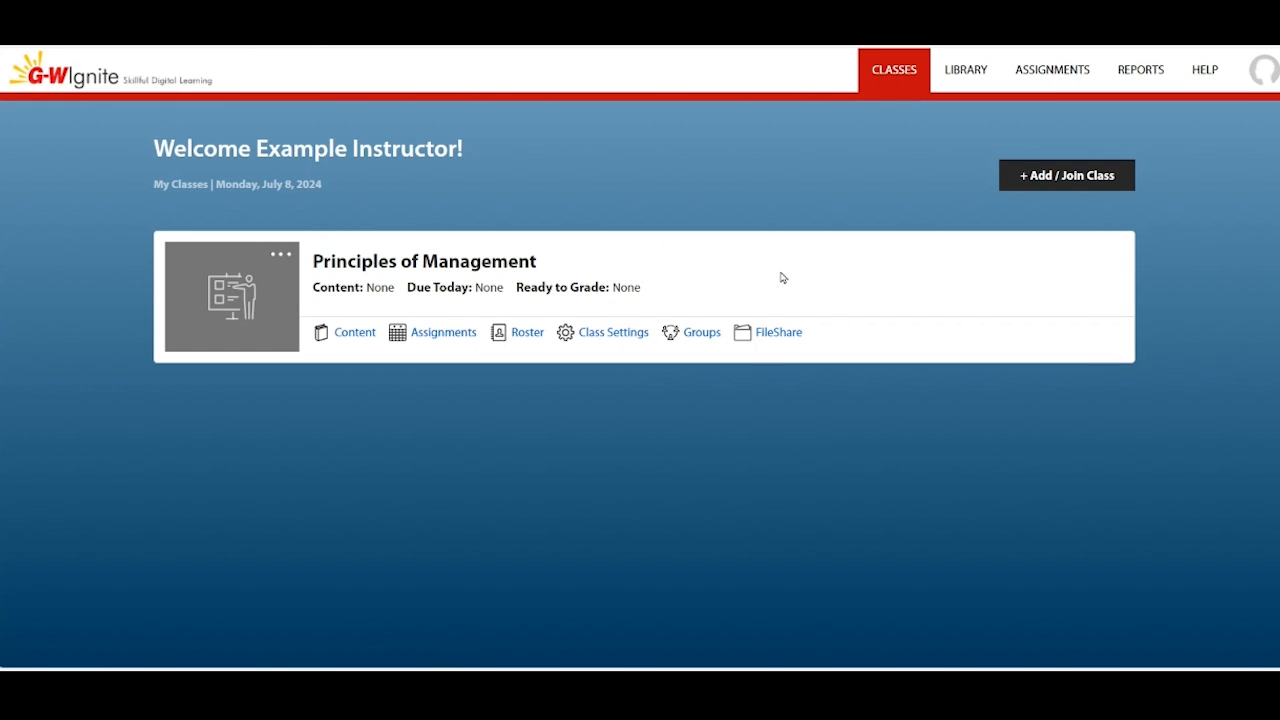
Add the content Principles of Management 2e - v01.0 to the Principles of Management class.
{"action": "left_click", "coordinate": [354, 334]}
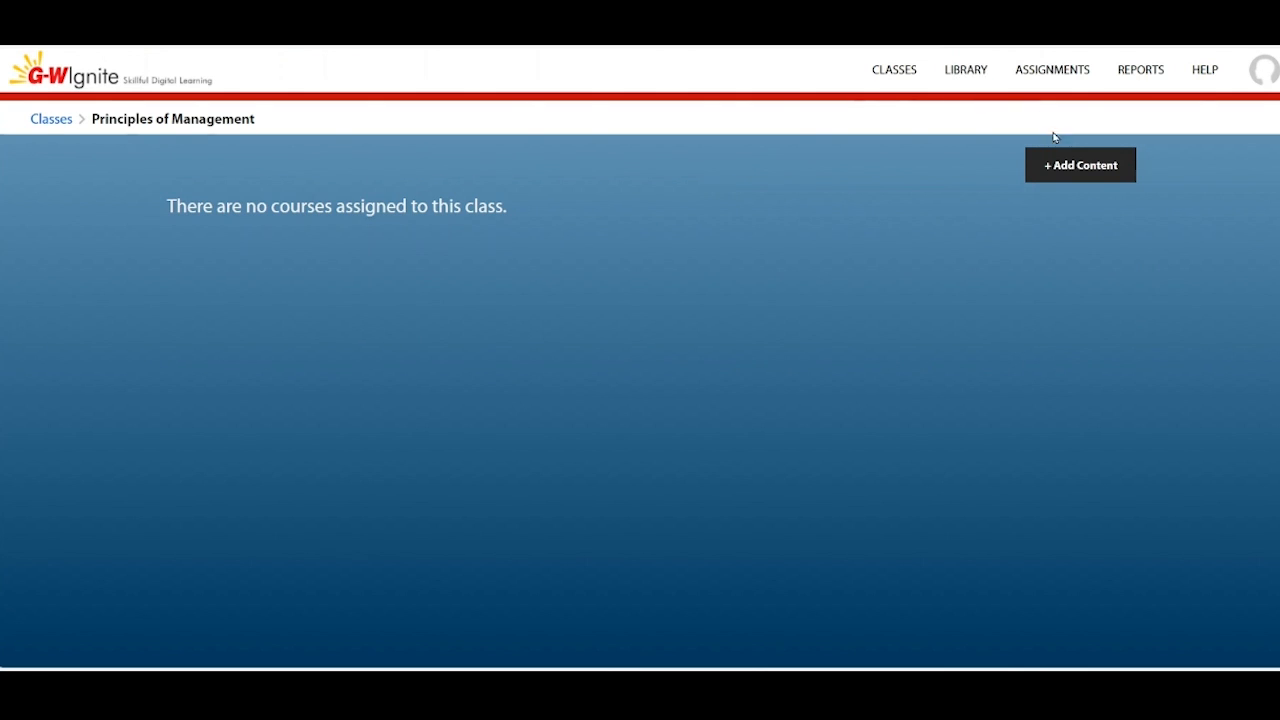
{"action": "left_click", "coordinate": [1081, 176]}
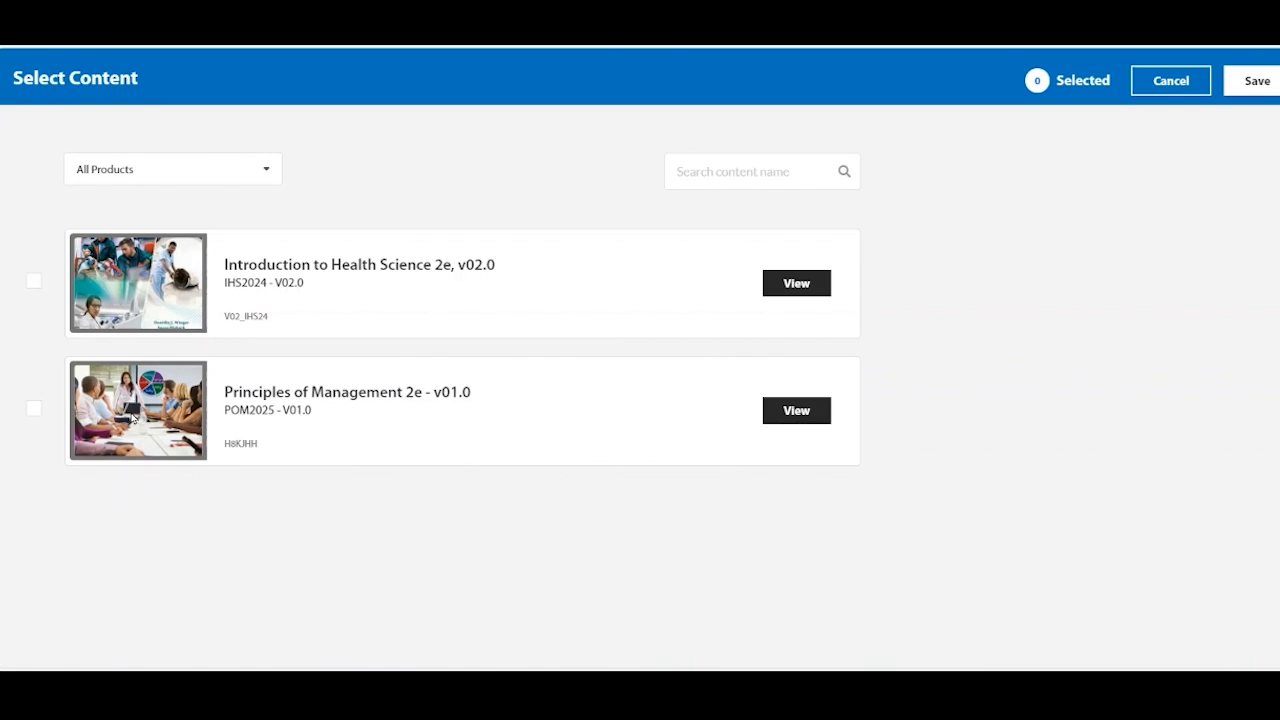
{"action": "left_click", "coordinate": [35, 409]}
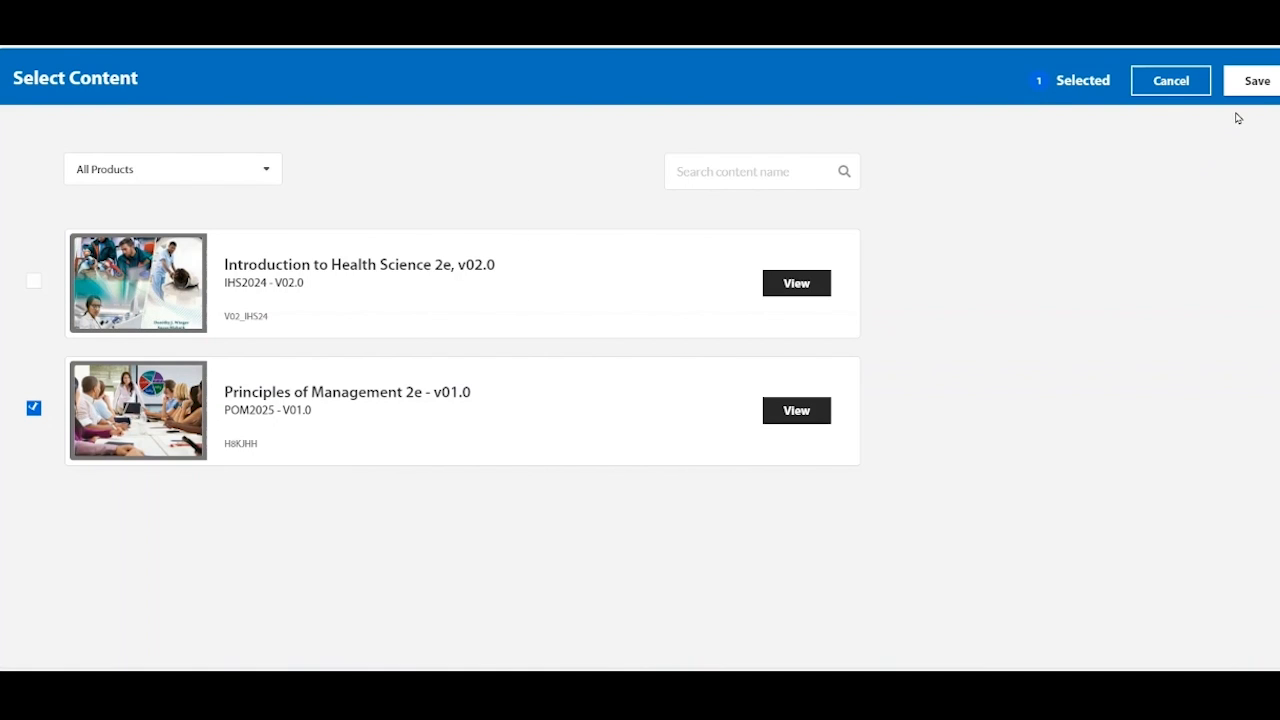
{"action": "left_click", "coordinate": [1261, 88]}
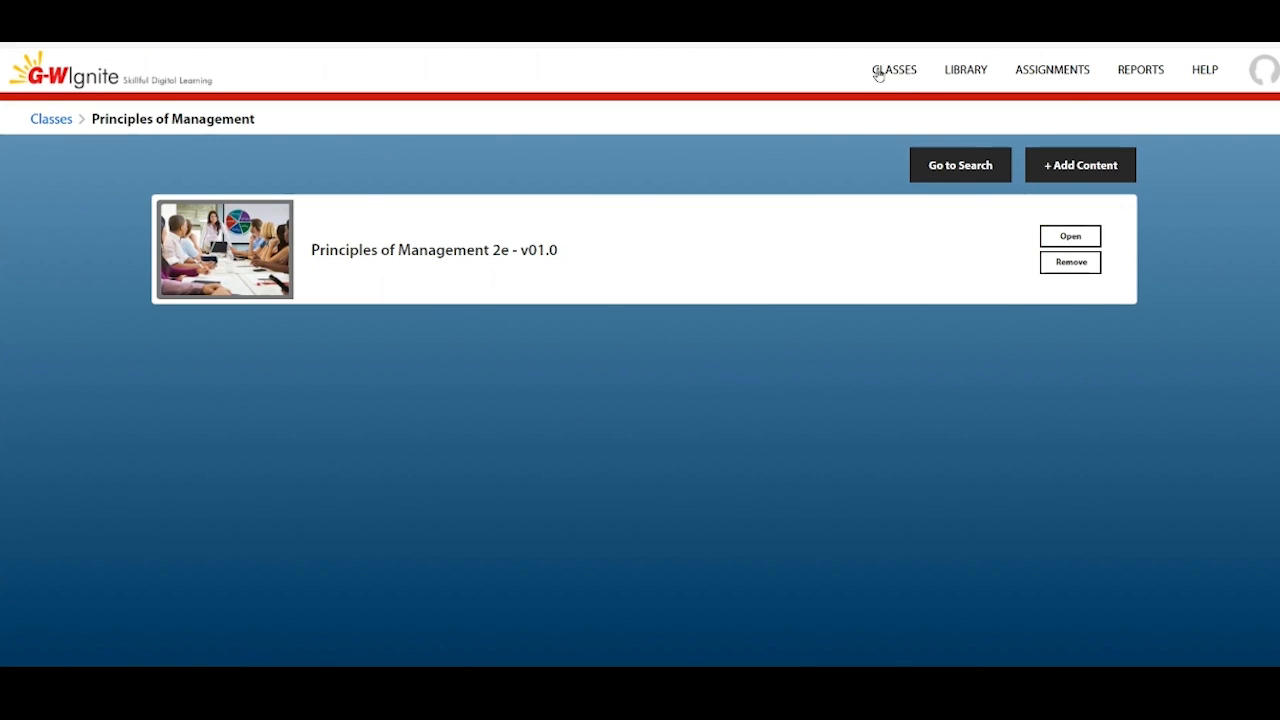
Review the Principles of Management class's assignment list and filters, and view the scorecard for 1.1 Activity: Management Functions and Tasks.
{"action": "left_click", "coordinate": [902, 75]}
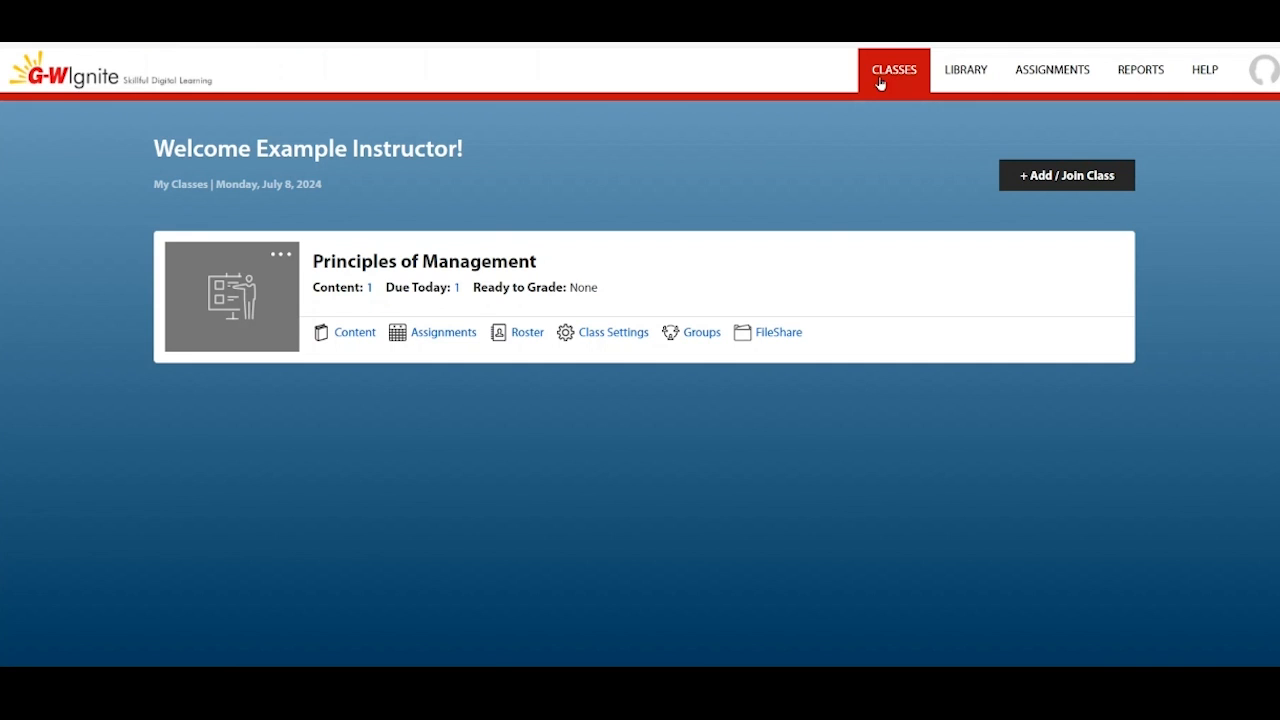
{"action": "mouse_move", "coordinate": [371, 293]}
{"action": "left_click", "coordinate": [452, 335]}
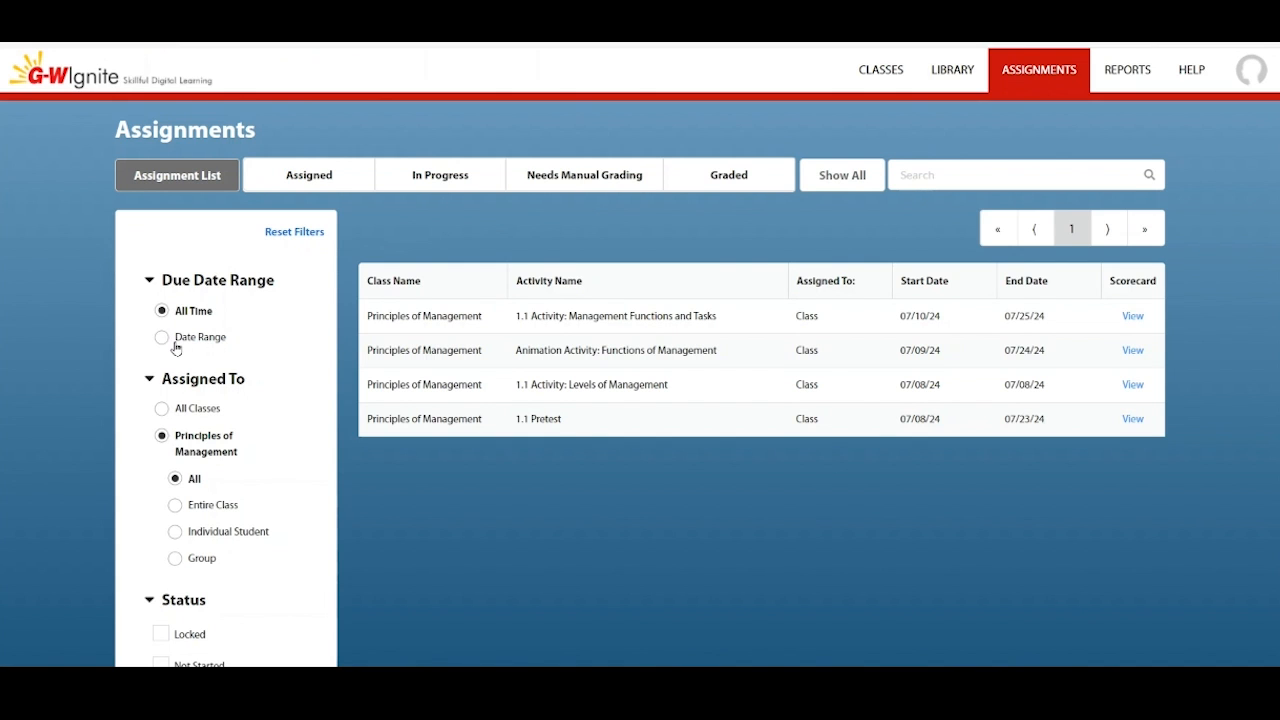
{"action": "scroll", "coordinate": [176, 348], "scroll_direction": "down", "scroll_amount": 1}
{"action": "scroll", "coordinate": [200, 350], "scroll_direction": "down", "scroll_amount": 2}
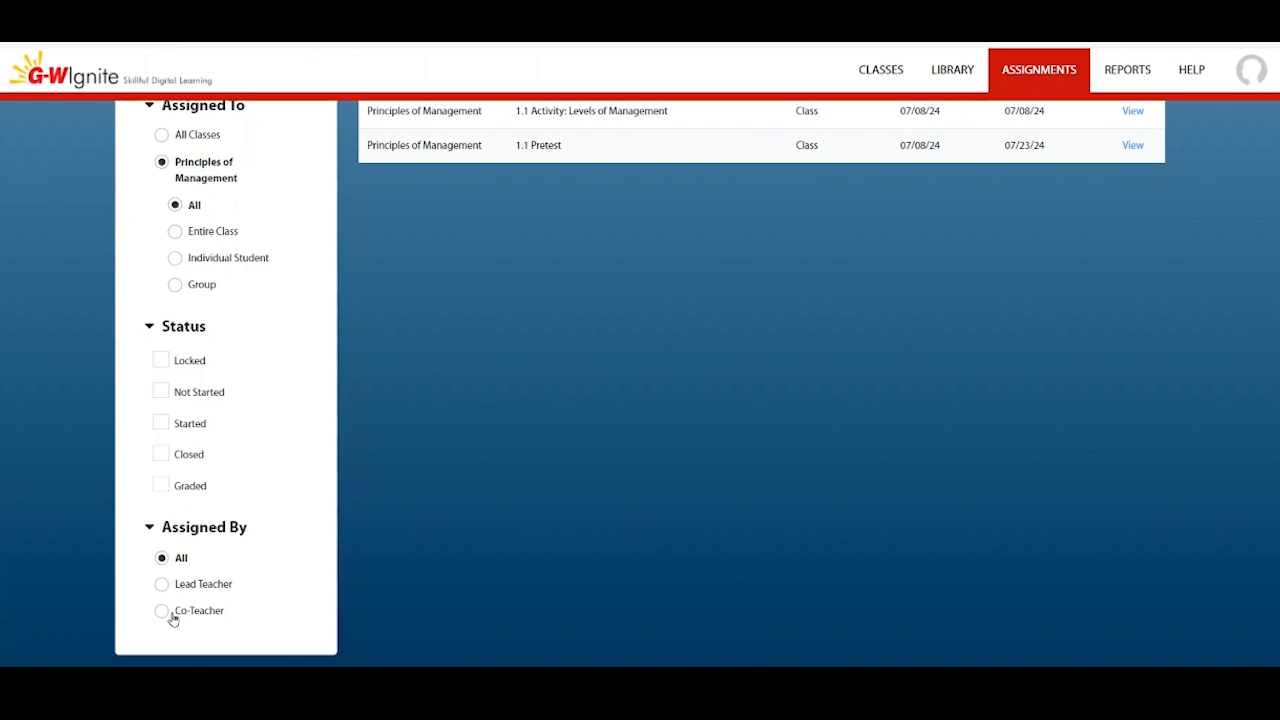
{"action": "scroll", "coordinate": [363, 509], "scroll_direction": "up", "scroll_amount": 3}
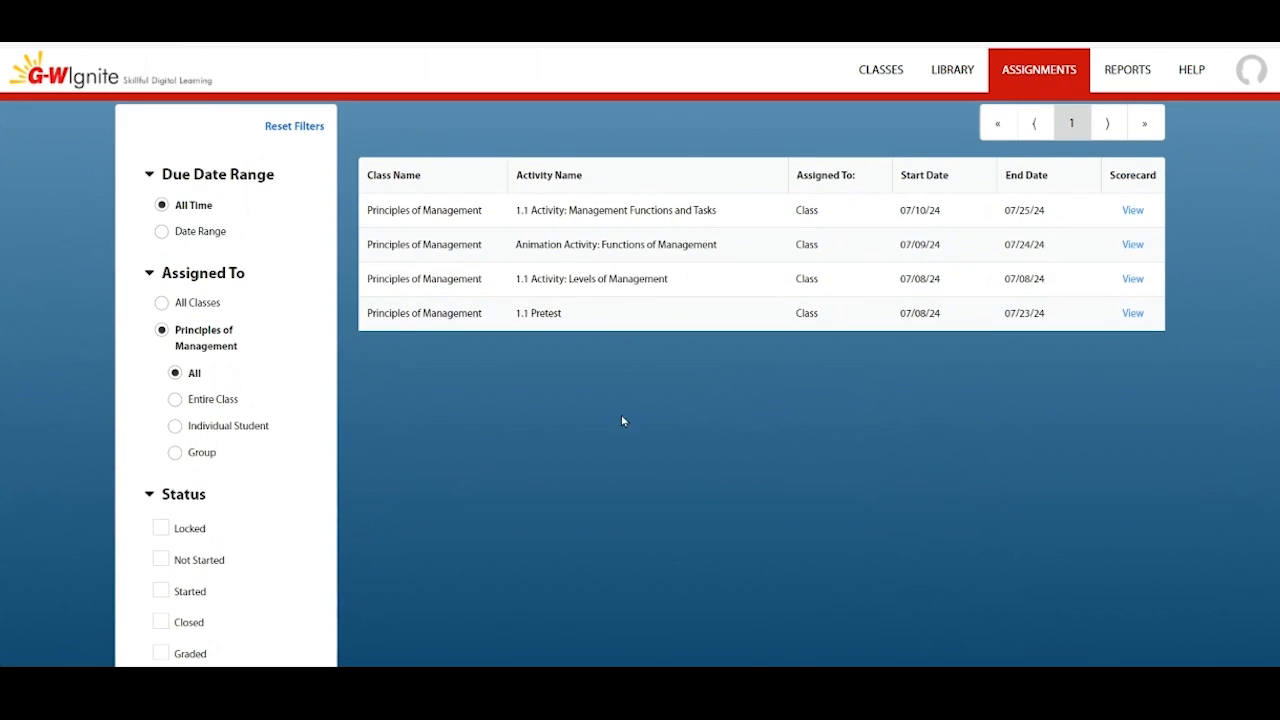
{"action": "left_click", "coordinate": [1134, 212]}
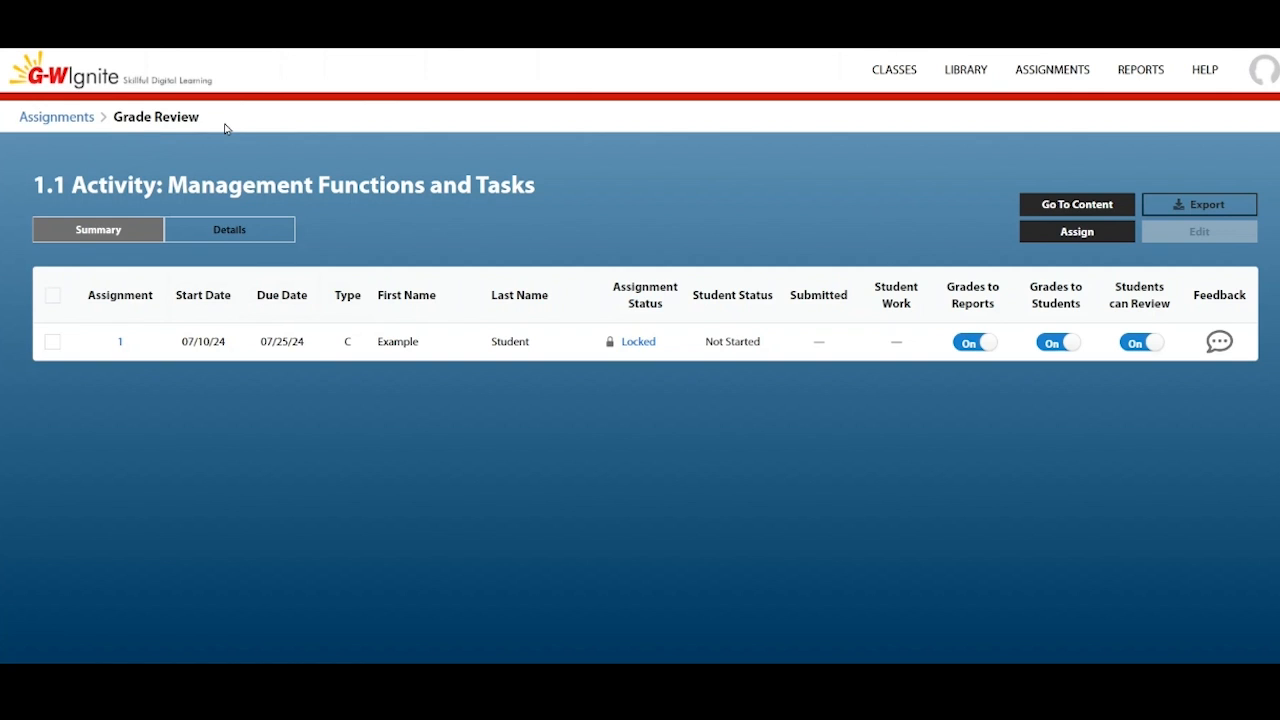
Add a new student to the Principles of Management roster, filling in the student's first name, last name, username and password.
{"action": "left_click", "coordinate": [893, 68]}
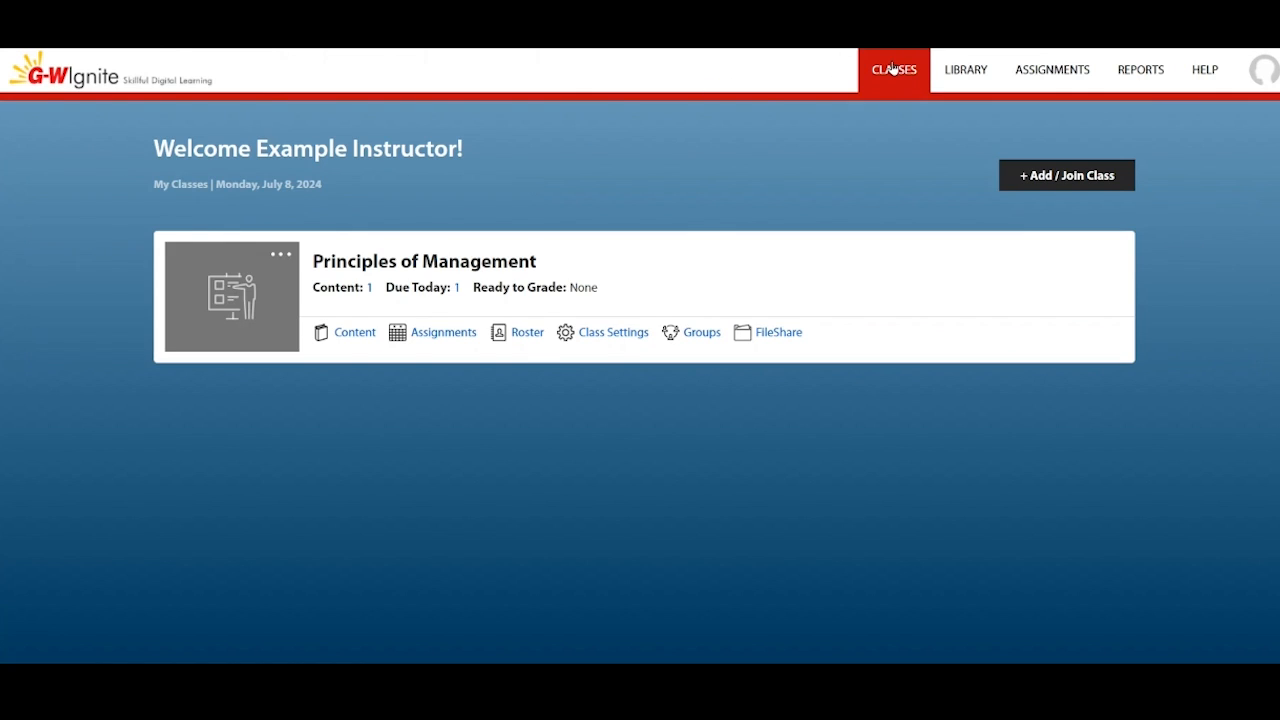
{"action": "left_click", "coordinate": [524, 334]}
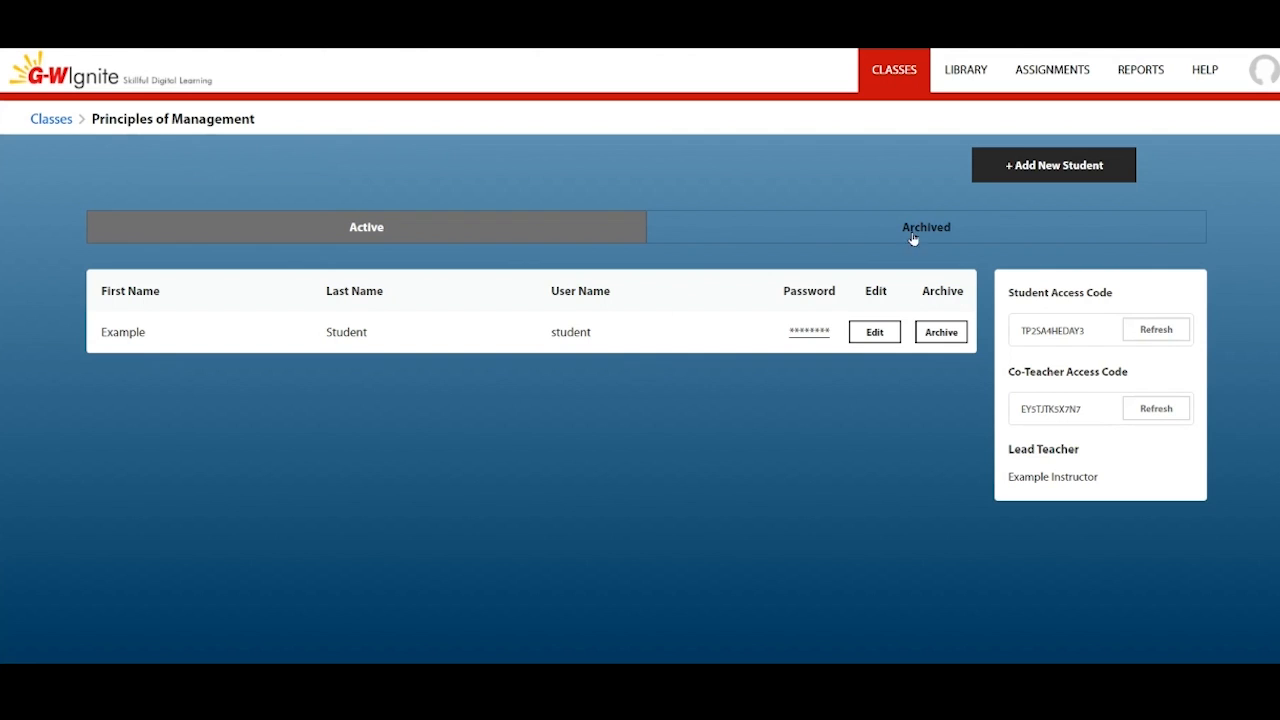
{"action": "left_click", "coordinate": [1050, 165]}
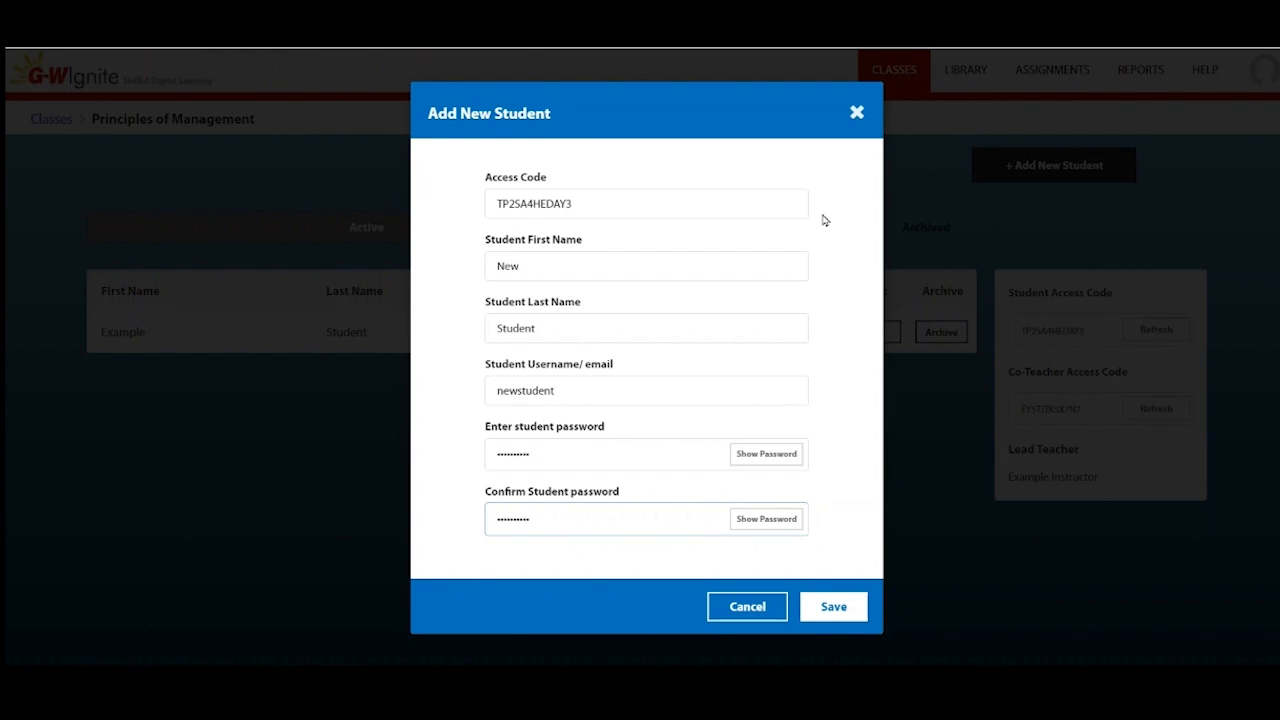
{"action": "left_click", "coordinate": [834, 606]}
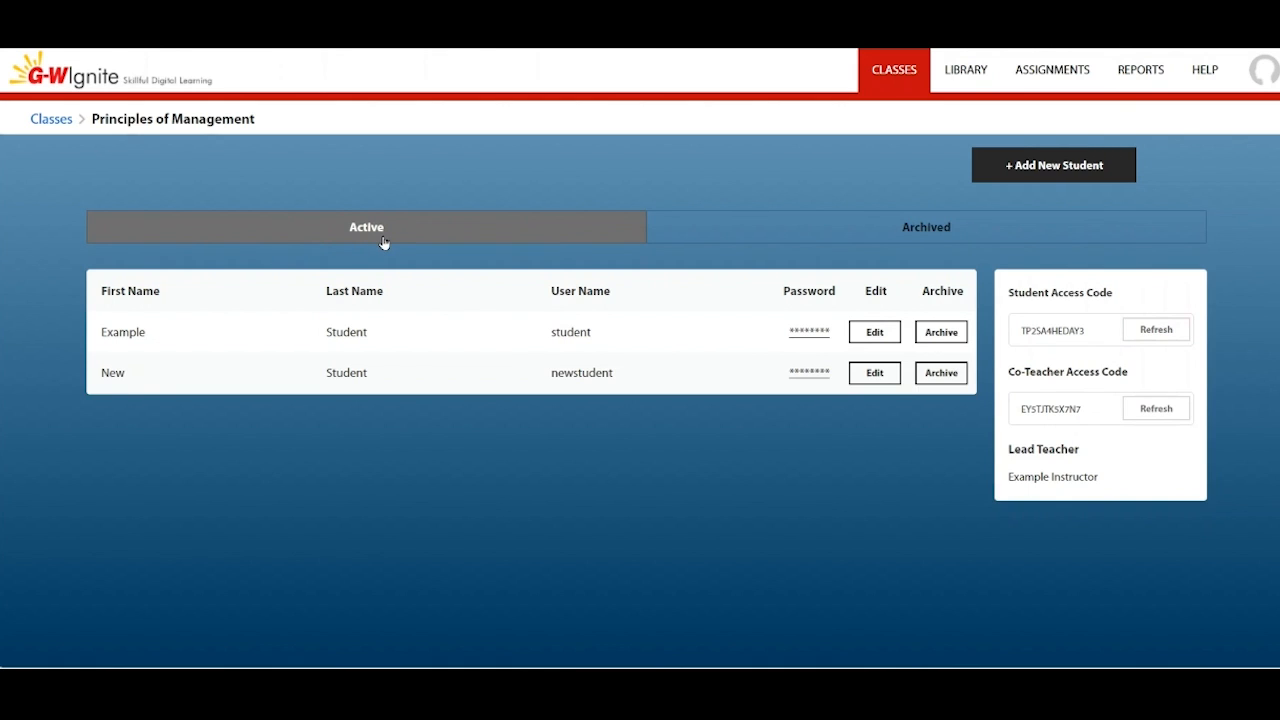
Check the newly added student's profile without changing it, and archive that student from the active roster.
{"action": "left_click", "coordinate": [861, 377]}
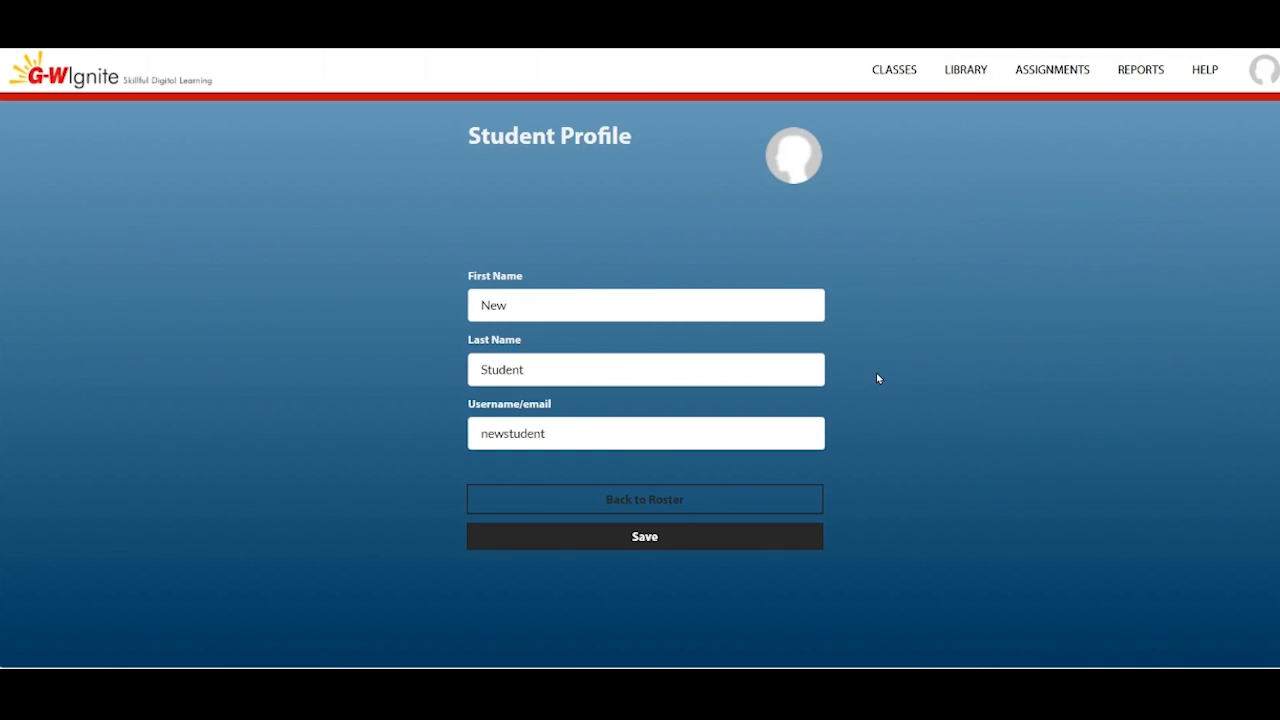
{"action": "left_click", "coordinate": [678, 500]}
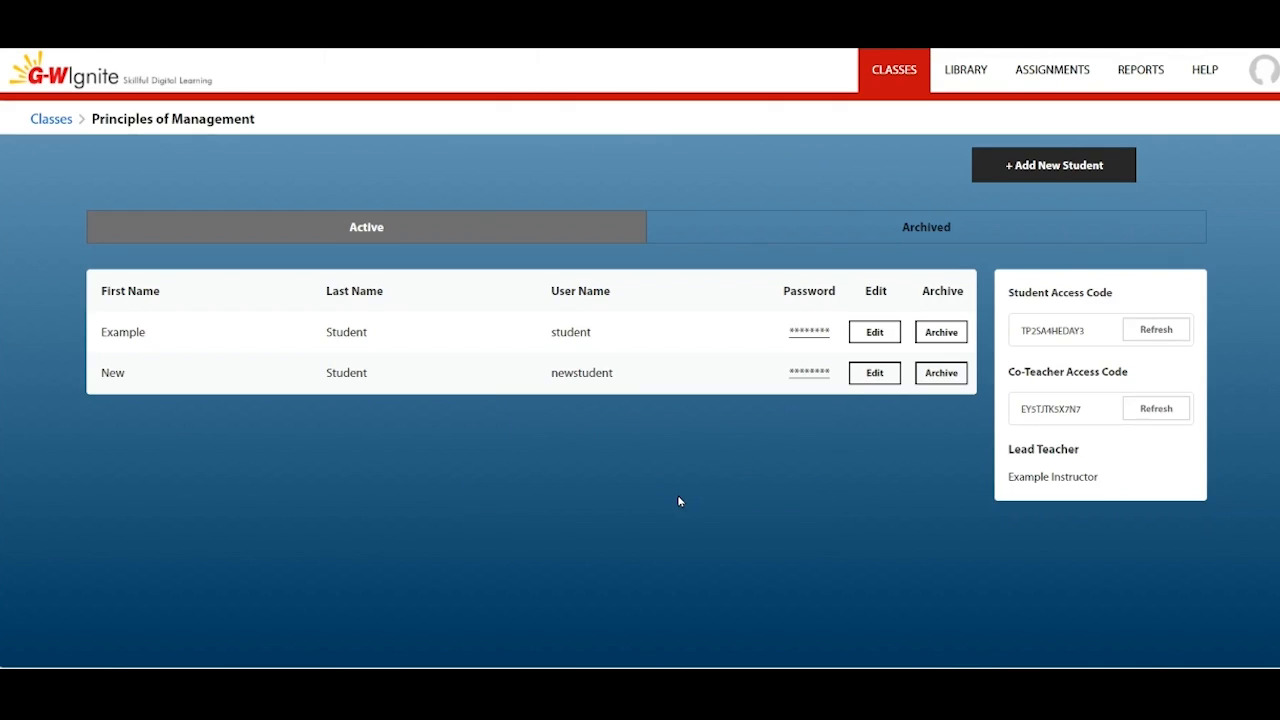
{"action": "left_click", "coordinate": [933, 377]}
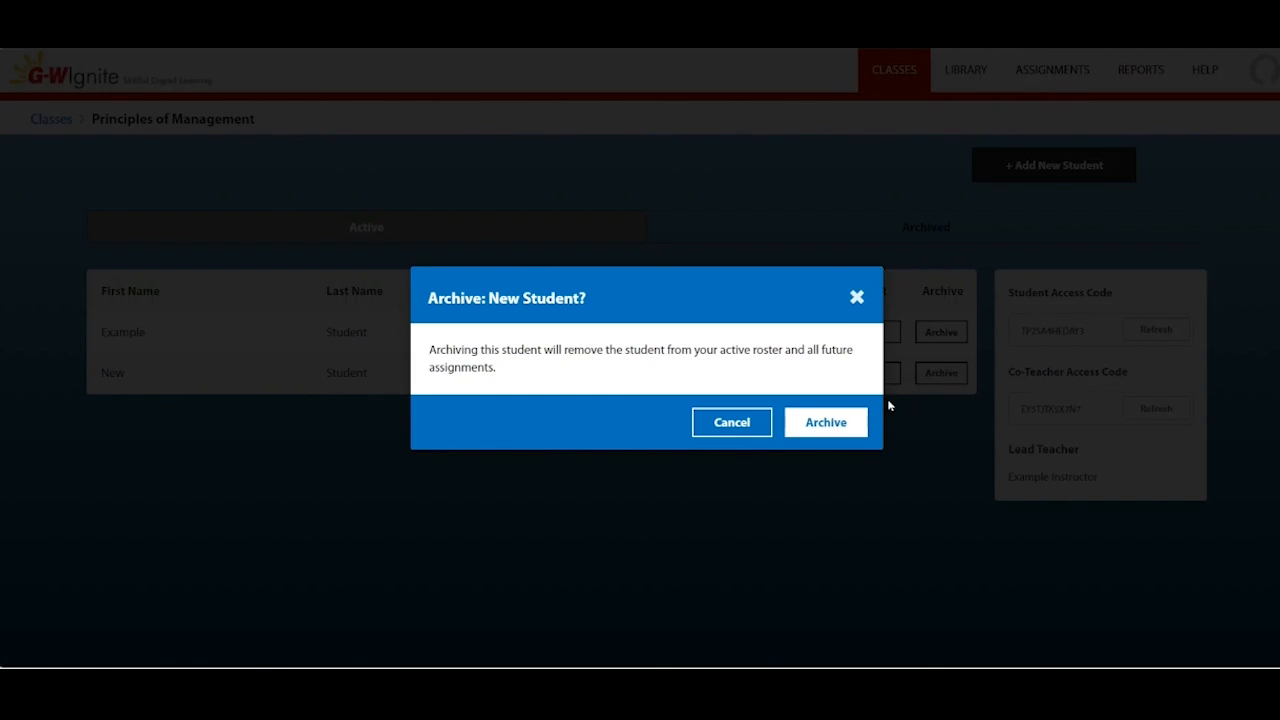
{"action": "left_click", "coordinate": [828, 423]}
Reactivate the archived student and return to the active roster of the Principles of Management class.
{"action": "left_click", "coordinate": [913, 245]}
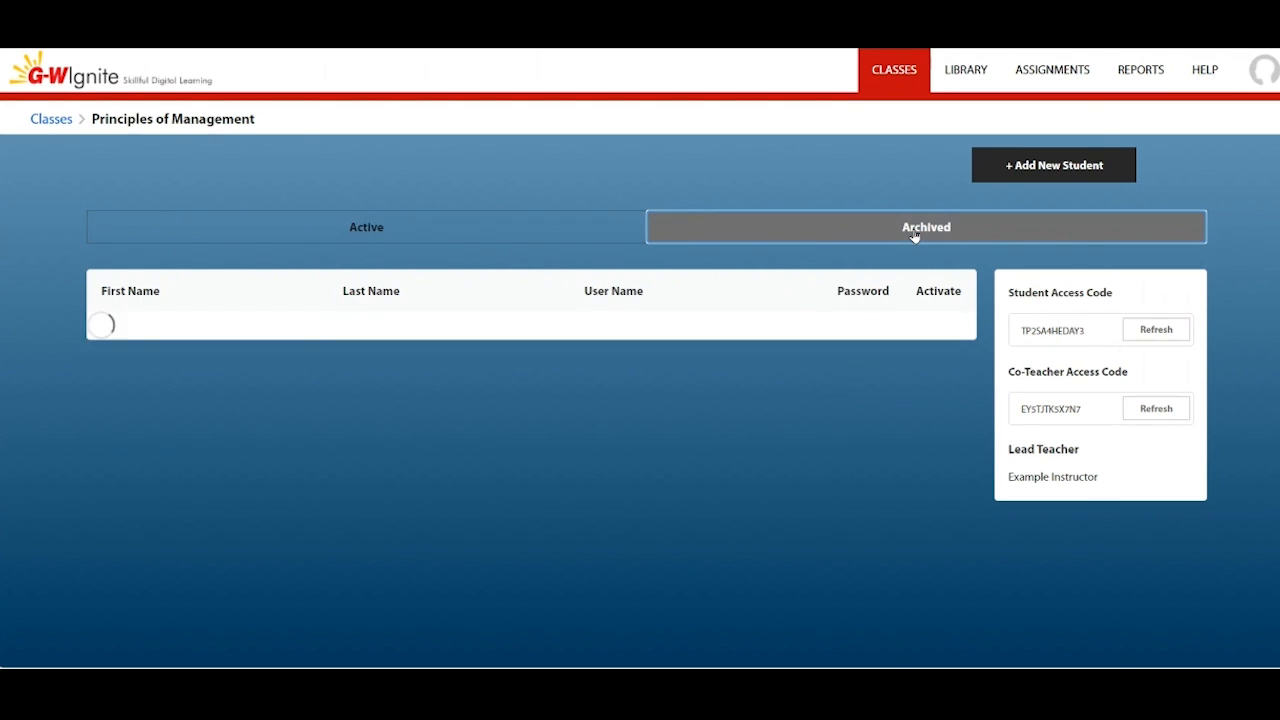
{"action": "left_click", "coordinate": [942, 336]}
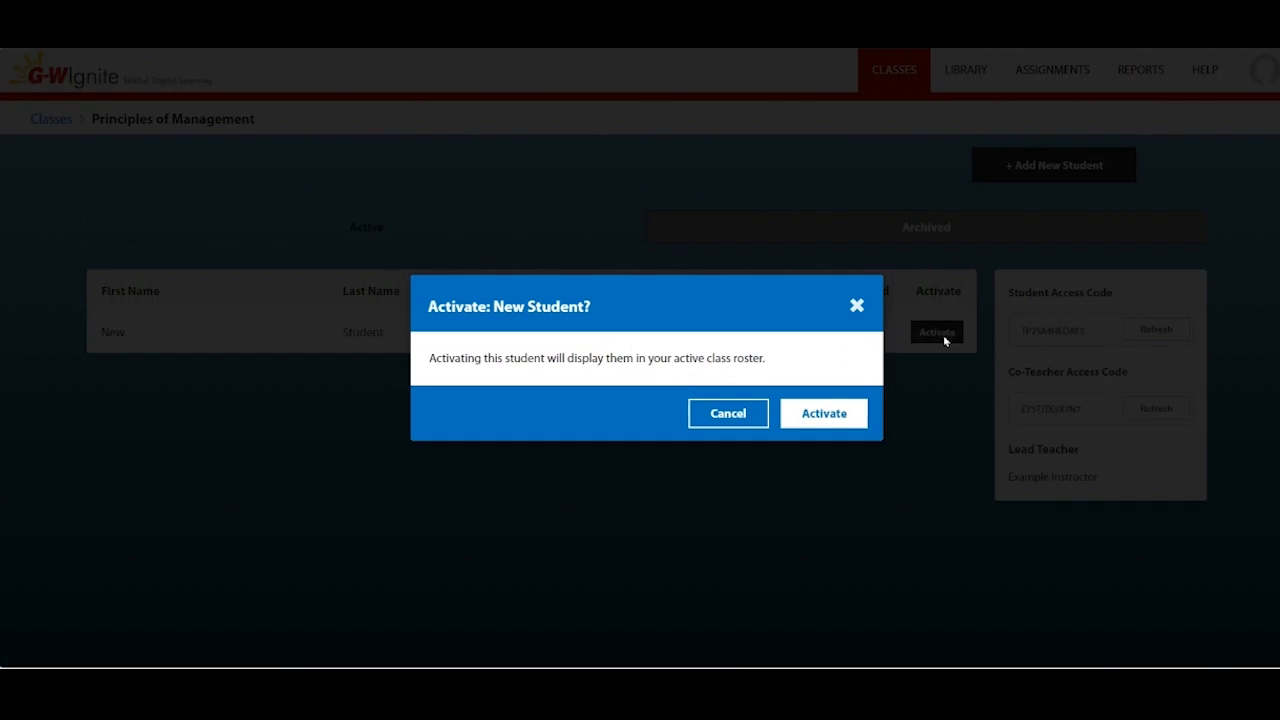
{"action": "left_click", "coordinate": [834, 416]}
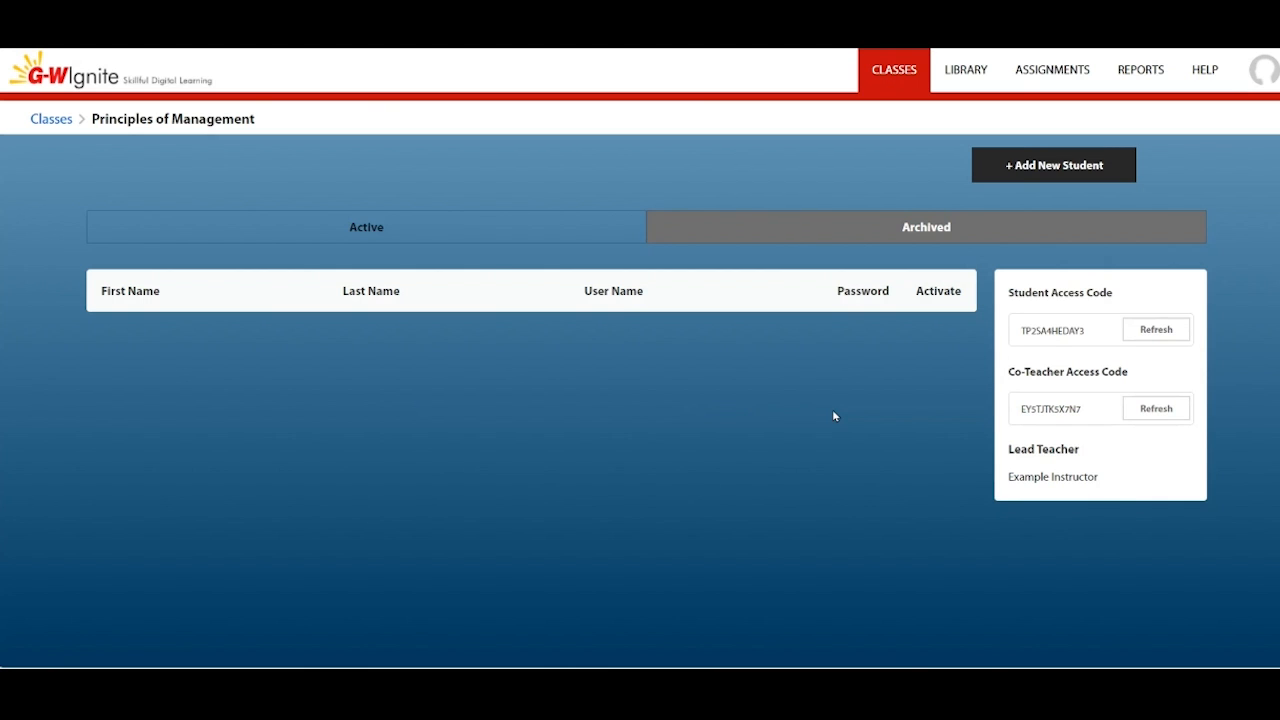
{"action": "left_click", "coordinate": [503, 238]}
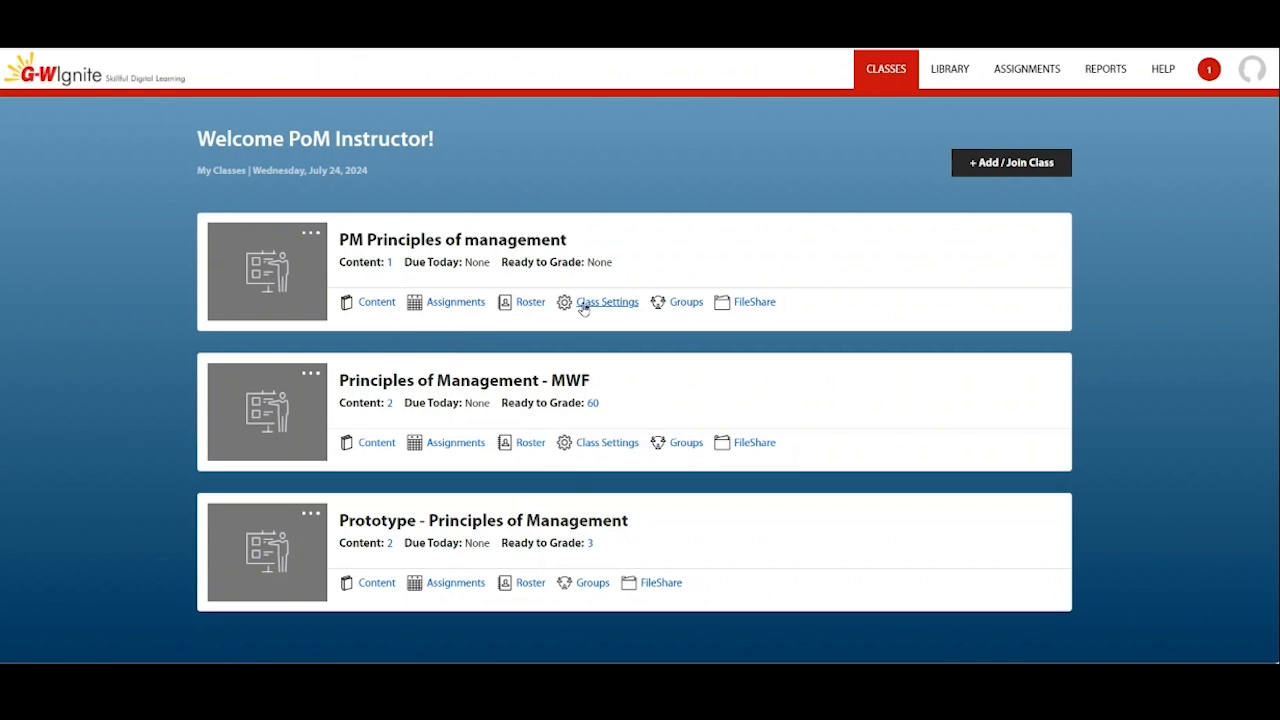
Archive the PM Principles of management class through its class settings, and open the list of archived classes.
{"action": "left_click", "coordinate": [597, 303]}
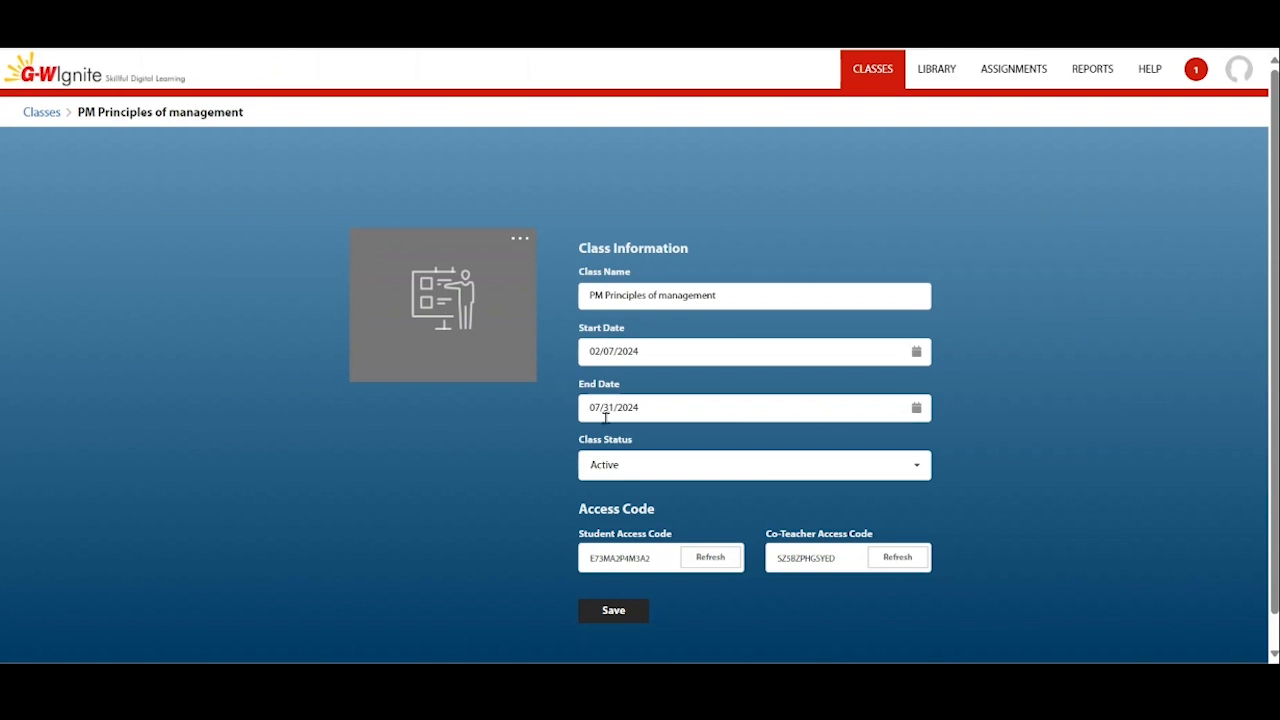
{"action": "left_click", "coordinate": [918, 464]}
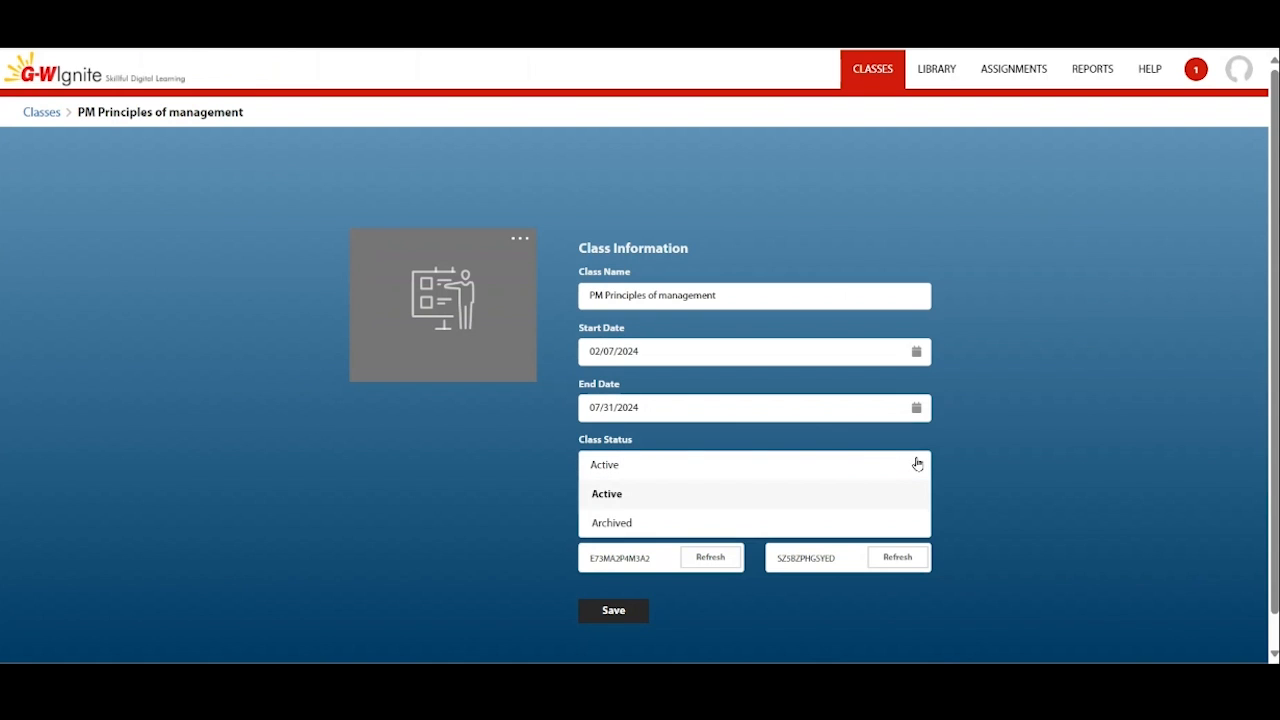
{"action": "left_click", "coordinate": [870, 533]}
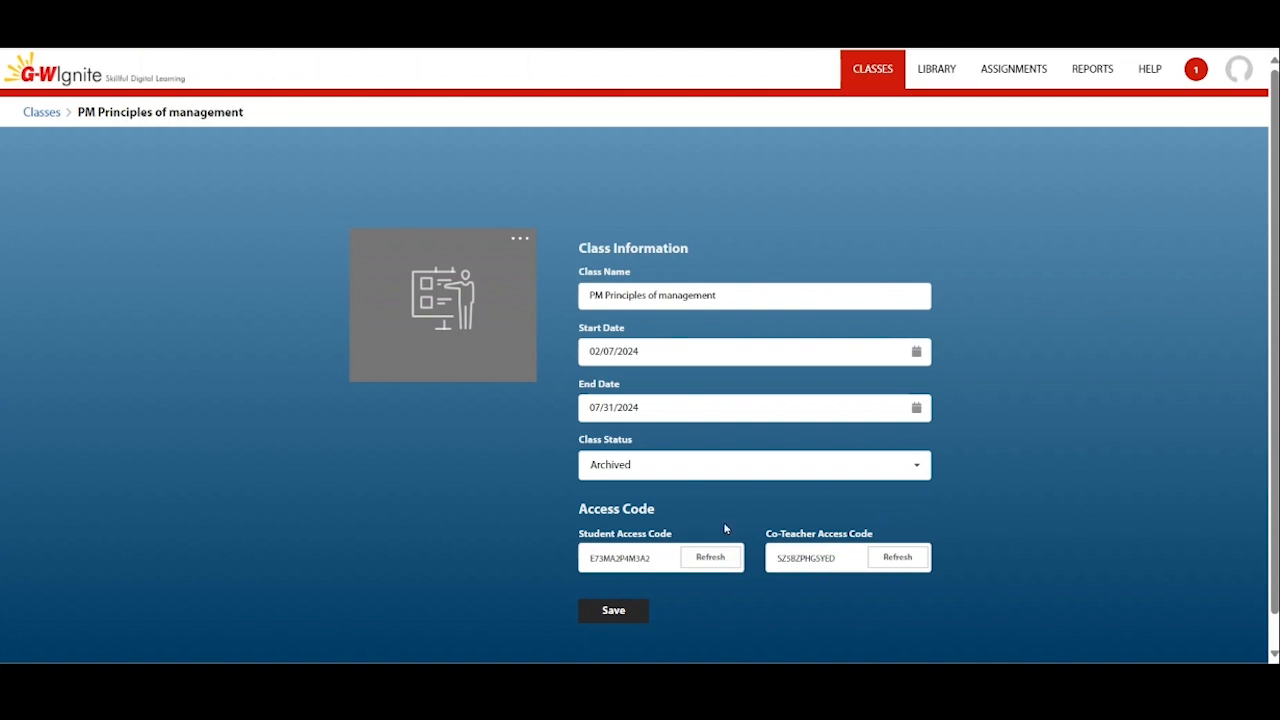
{"action": "left_click", "coordinate": [620, 620]}
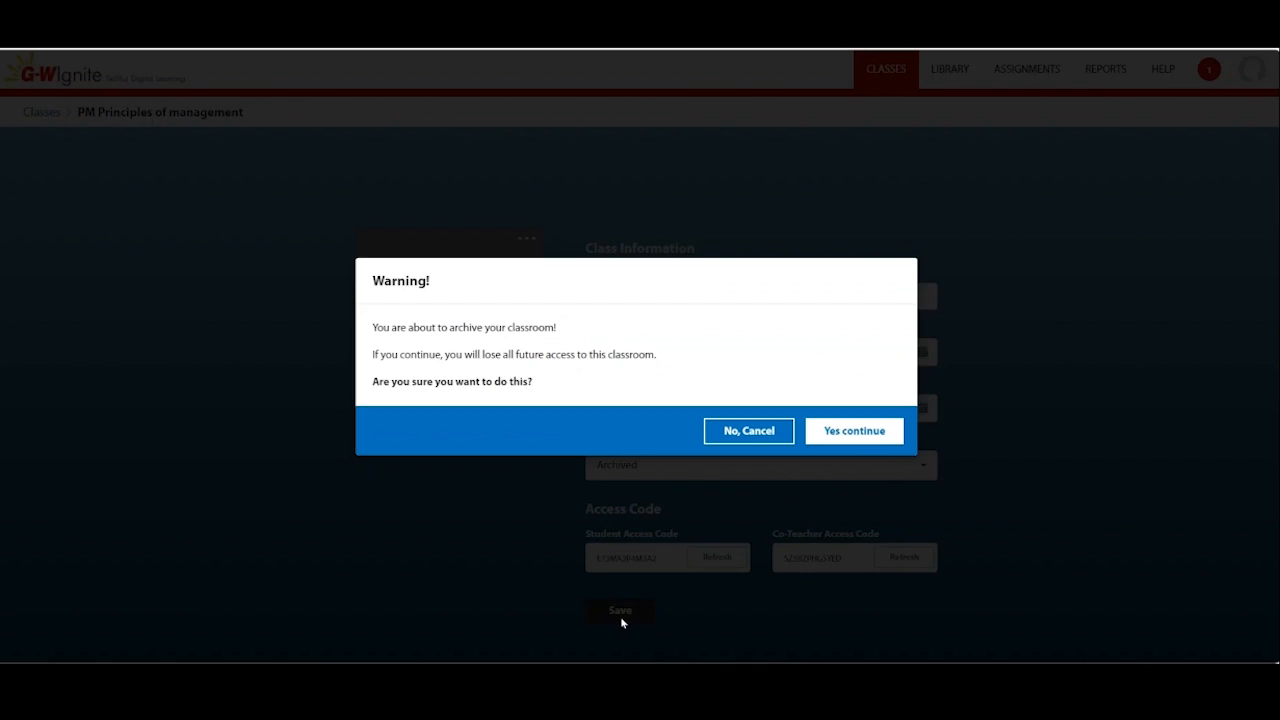
{"action": "left_click", "coordinate": [822, 430]}
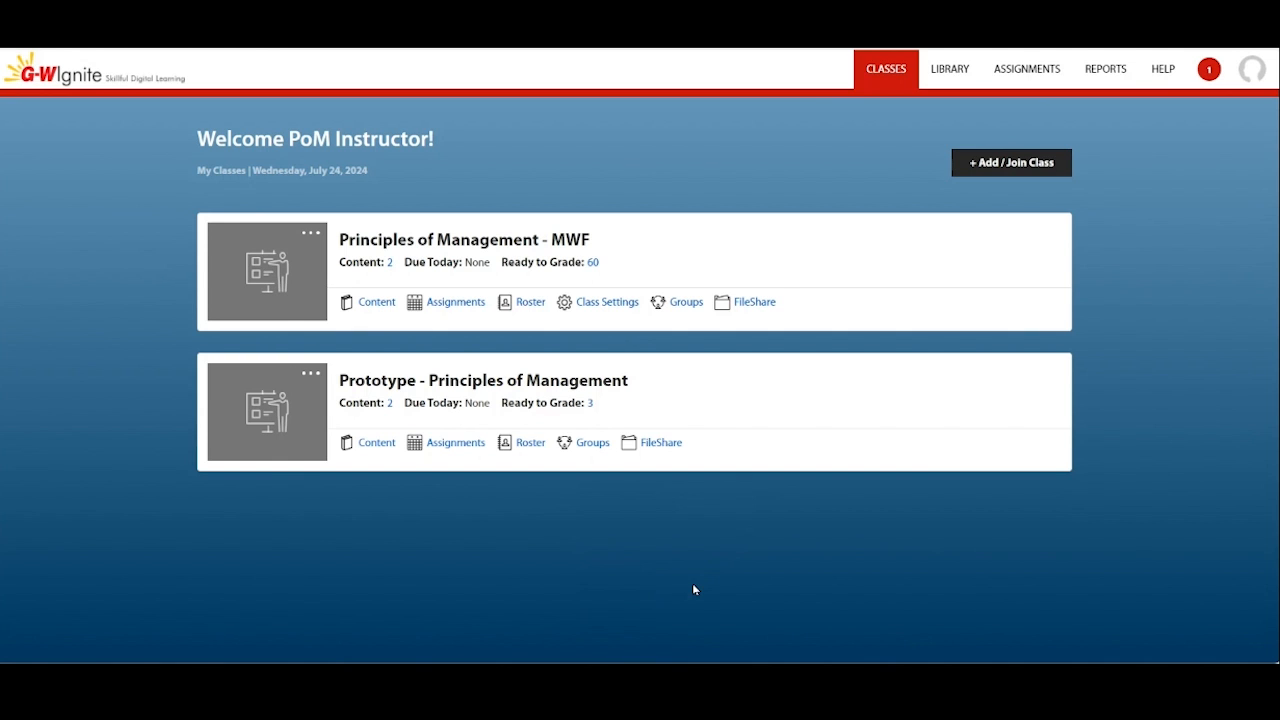
{"action": "left_click", "coordinate": [1252, 70]}
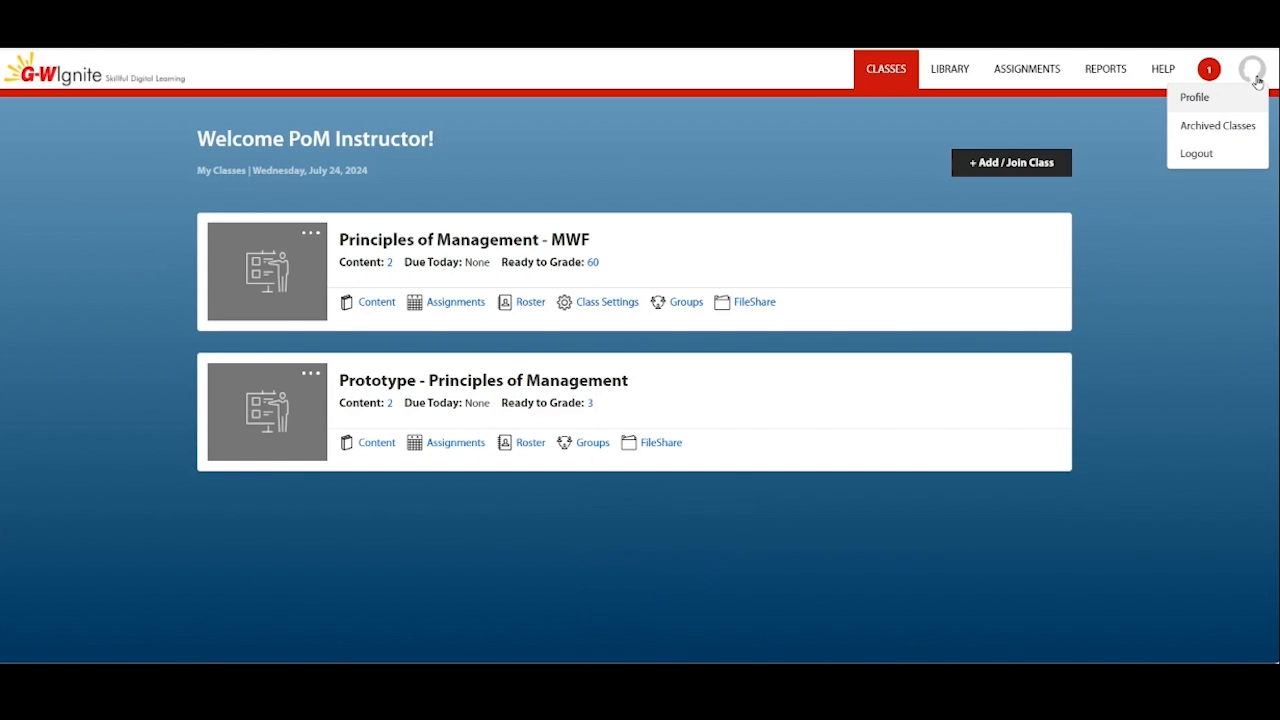
{"action": "left_click", "coordinate": [1196, 128]}
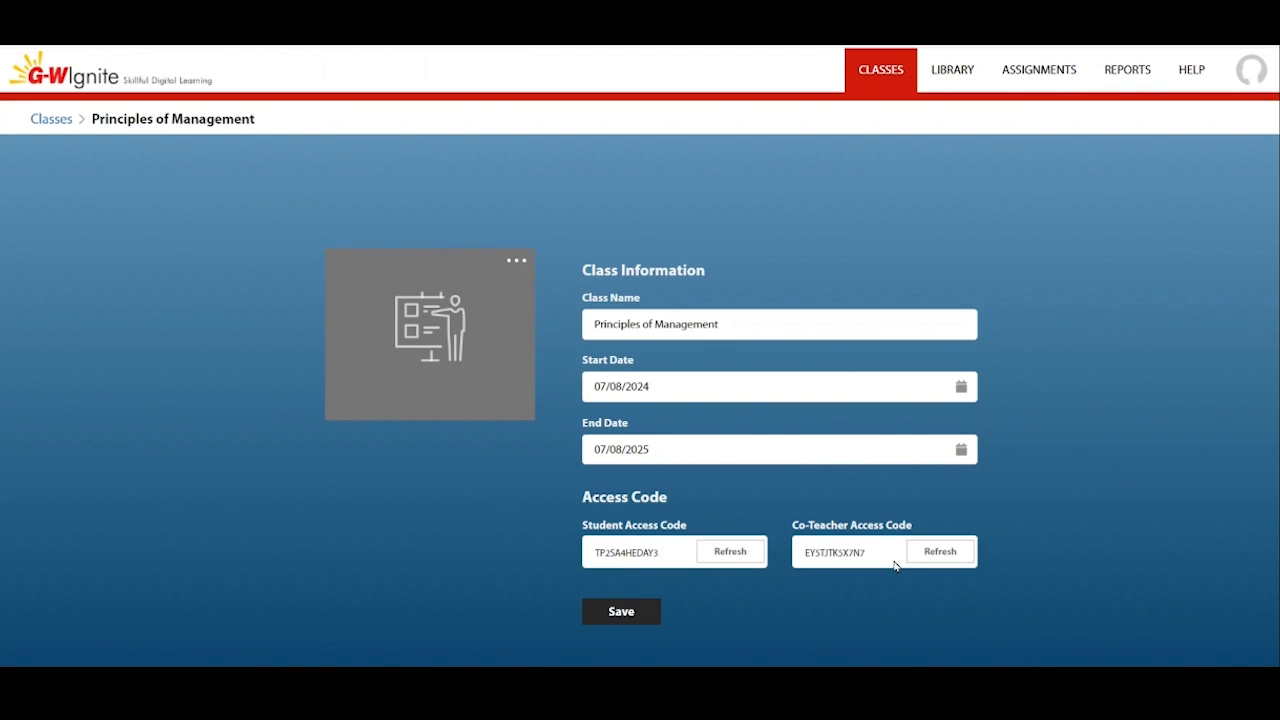
Add a group named Group 1 with the description Example Group to the Principles of Management class, including the first listed student.
{"action": "left_click", "coordinate": [866, 79]}
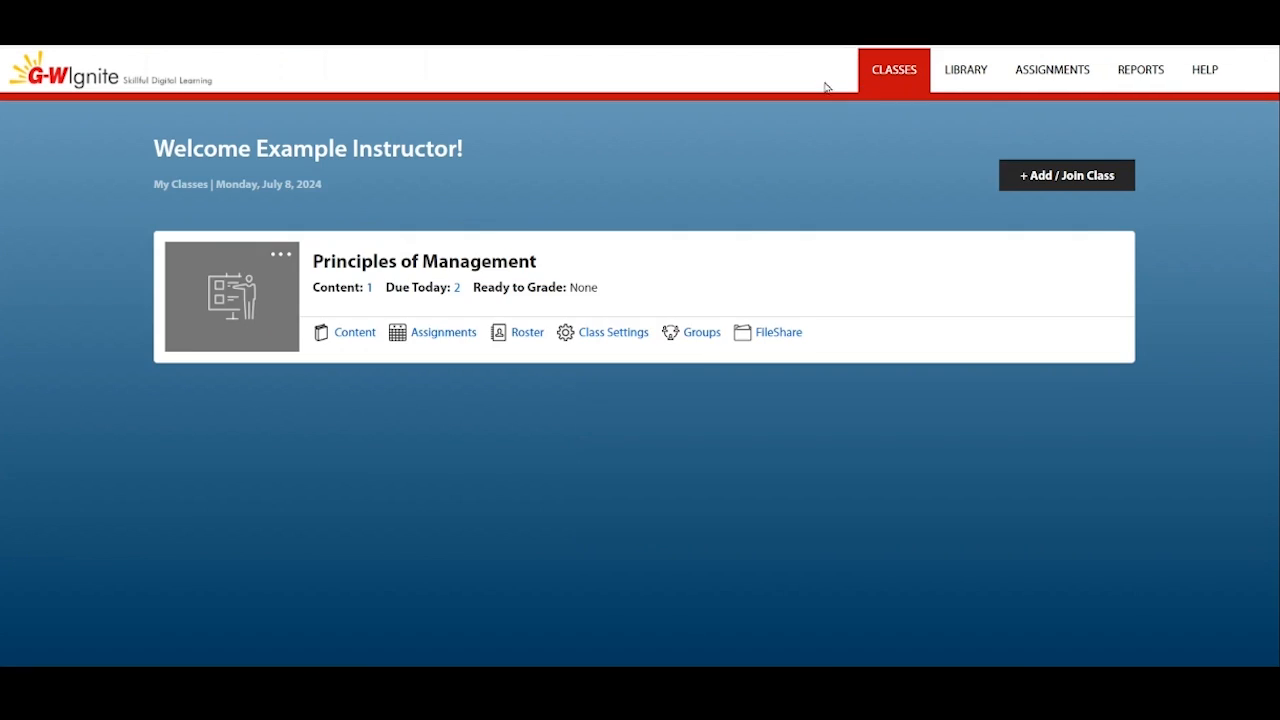
{"action": "left_click", "coordinate": [697, 334]}
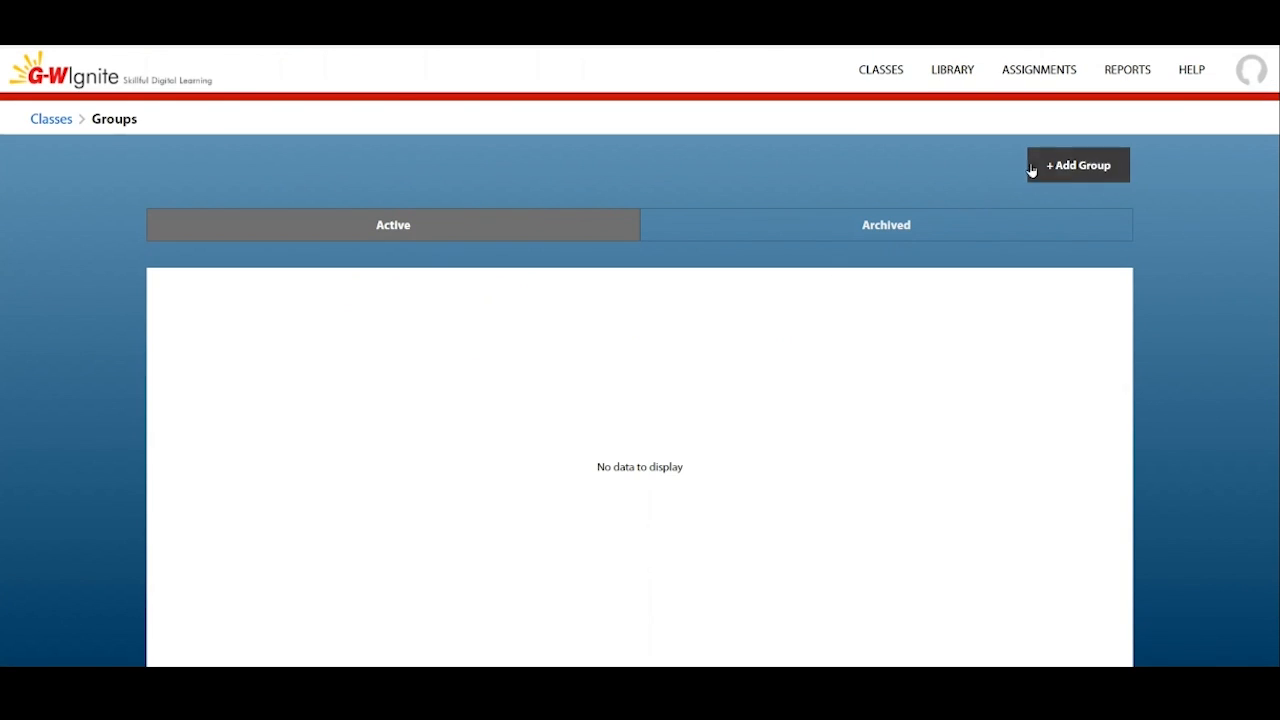
{"action": "left_click", "coordinate": [1079, 166]}
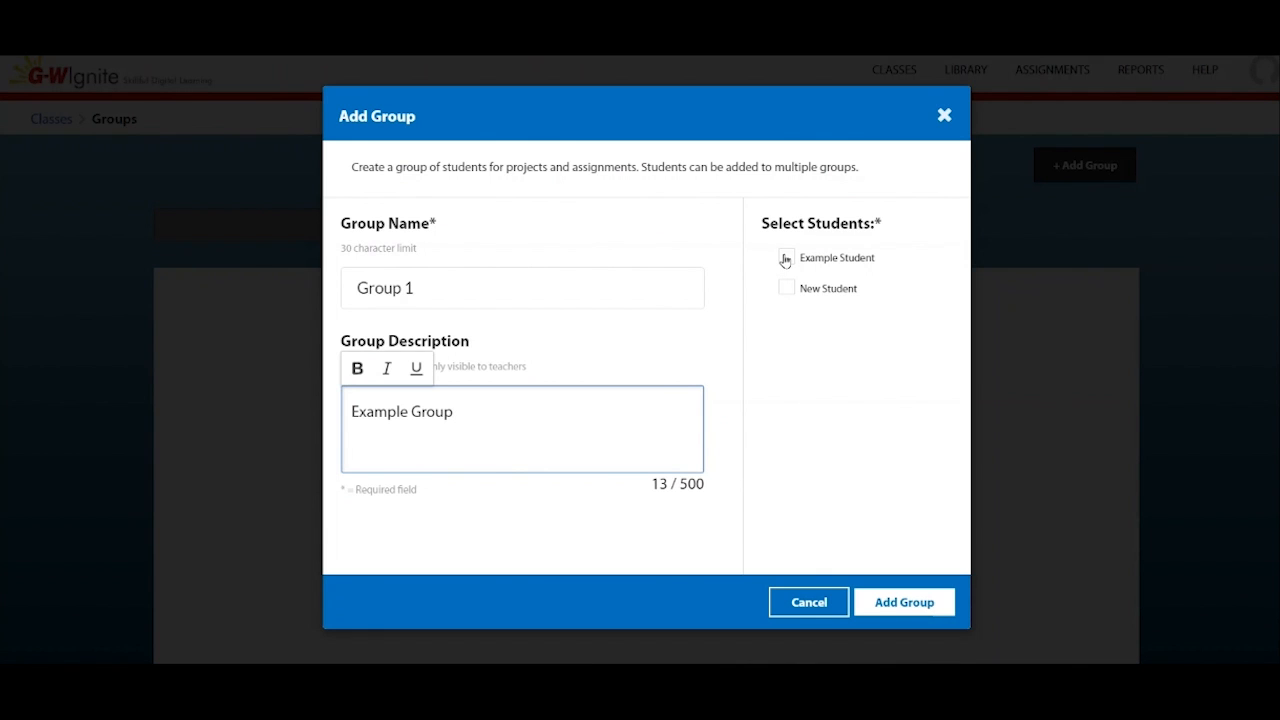
{"action": "left_click", "coordinate": [785, 259]}
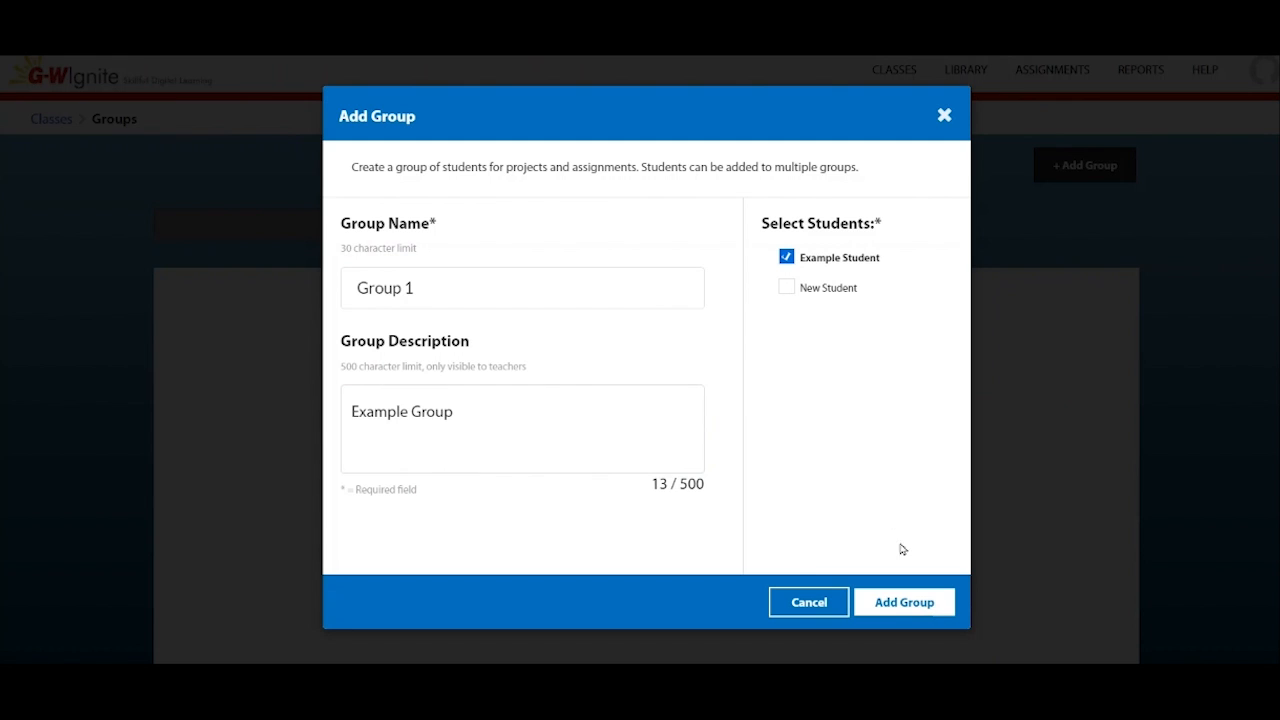
{"action": "left_click", "coordinate": [905, 603]}
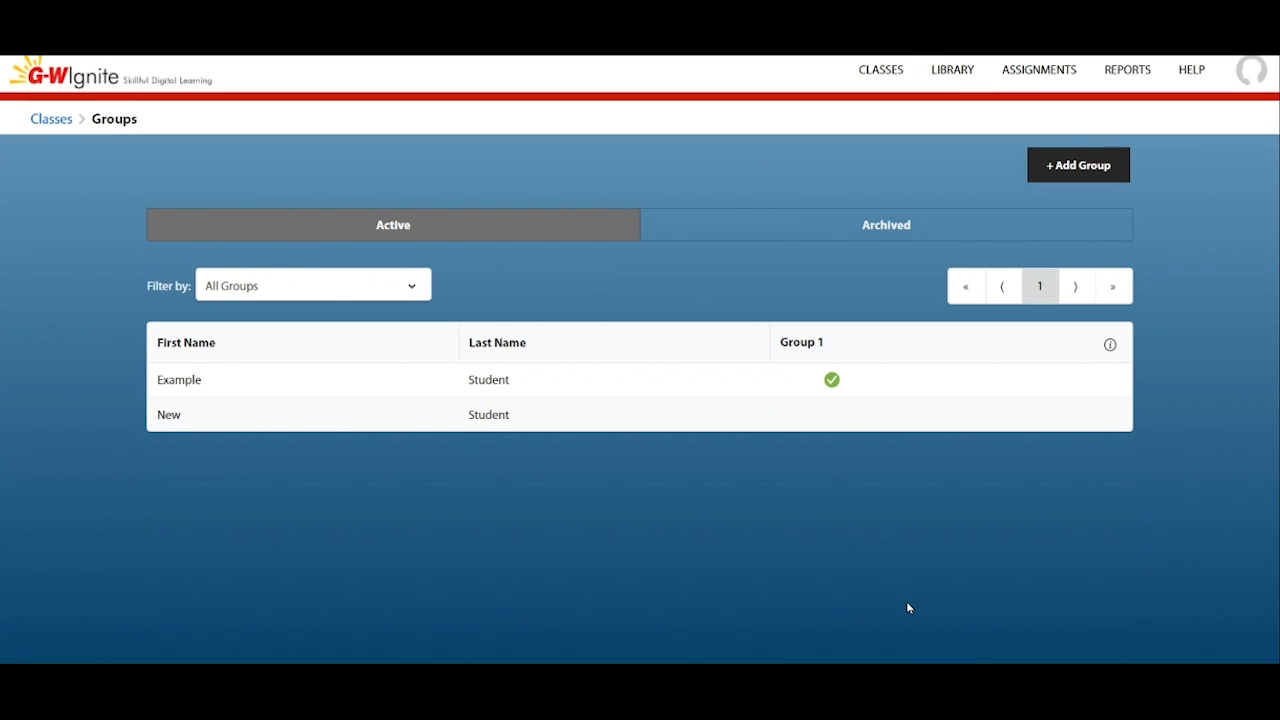
Edit Group 1 to include the second listed student as well.
{"action": "left_click", "coordinate": [1109, 344]}
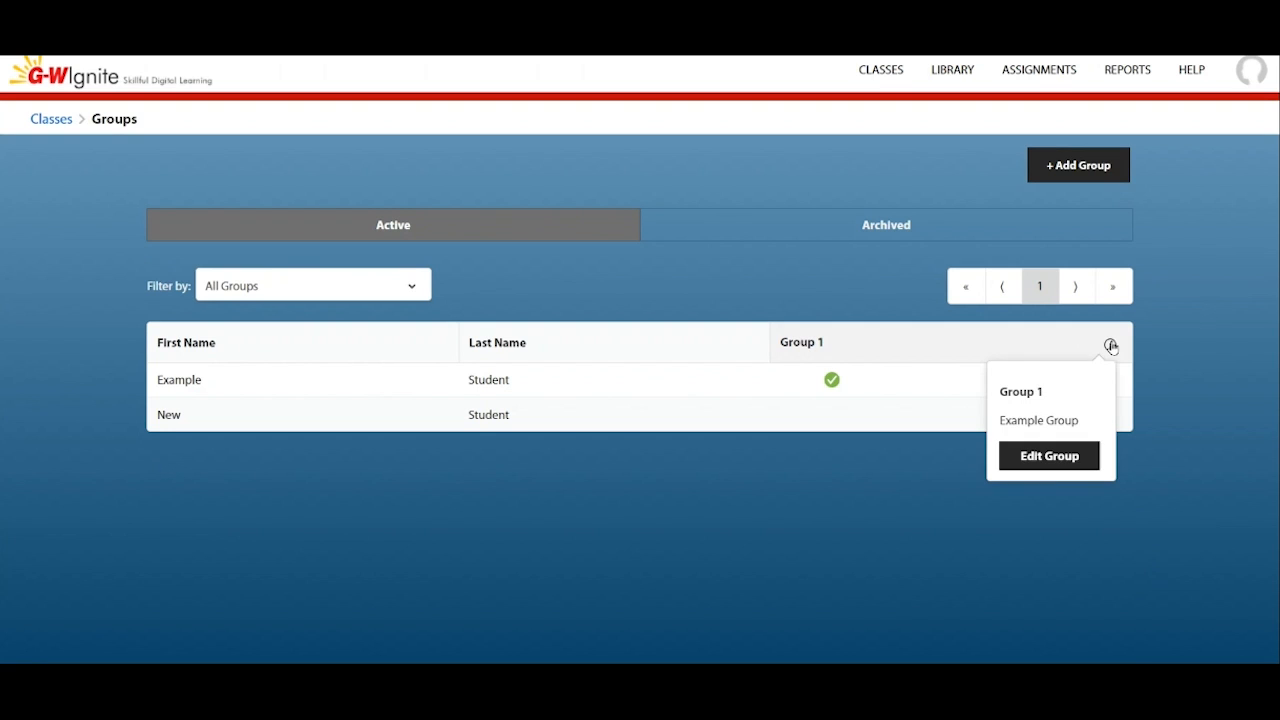
{"action": "left_click", "coordinate": [1063, 465]}
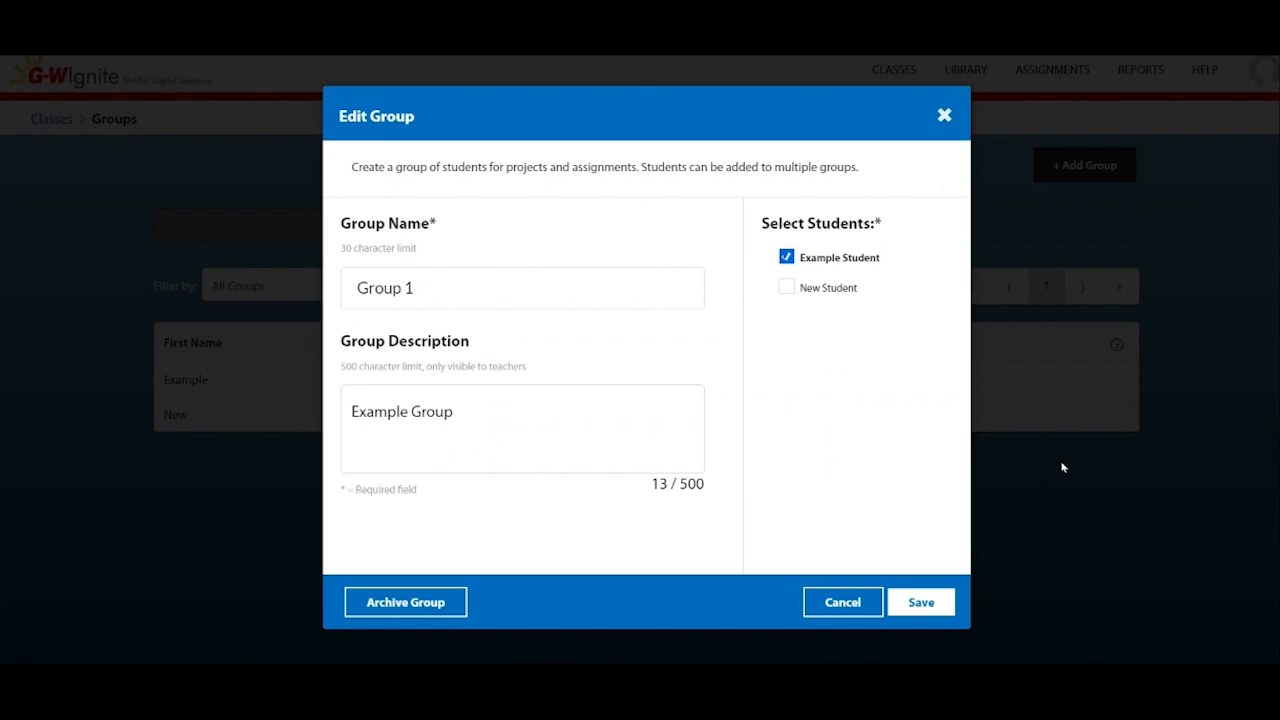
{"action": "left_click", "coordinate": [785, 291]}
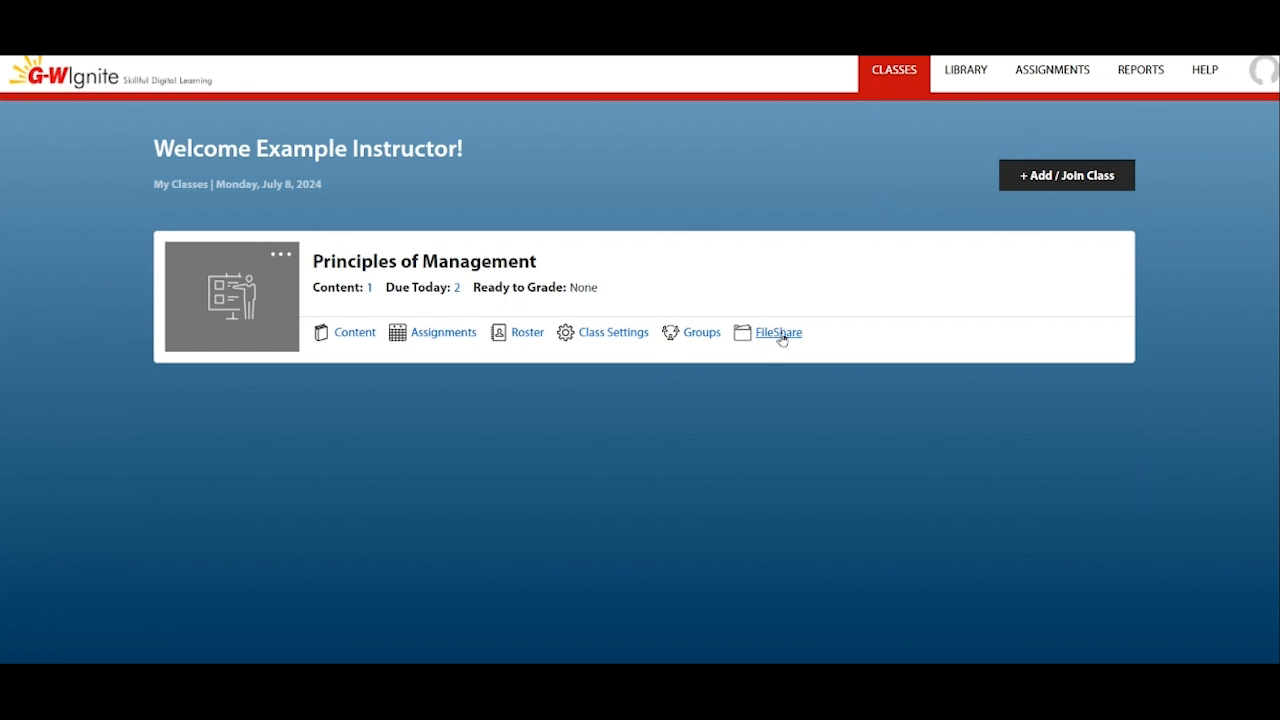
View the Principles of Management FileShare and its file upload options without adding a file.
{"action": "left_click", "coordinate": [758, 344]}
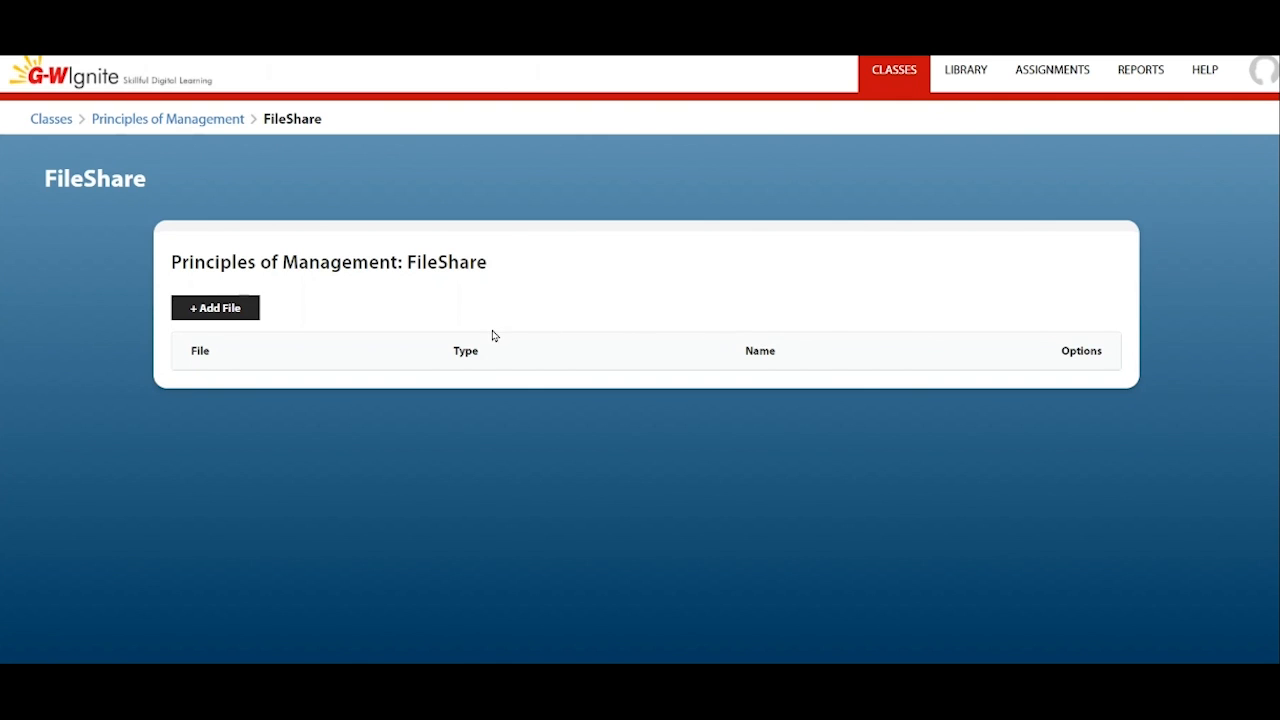
{"action": "left_click", "coordinate": [229, 313]}
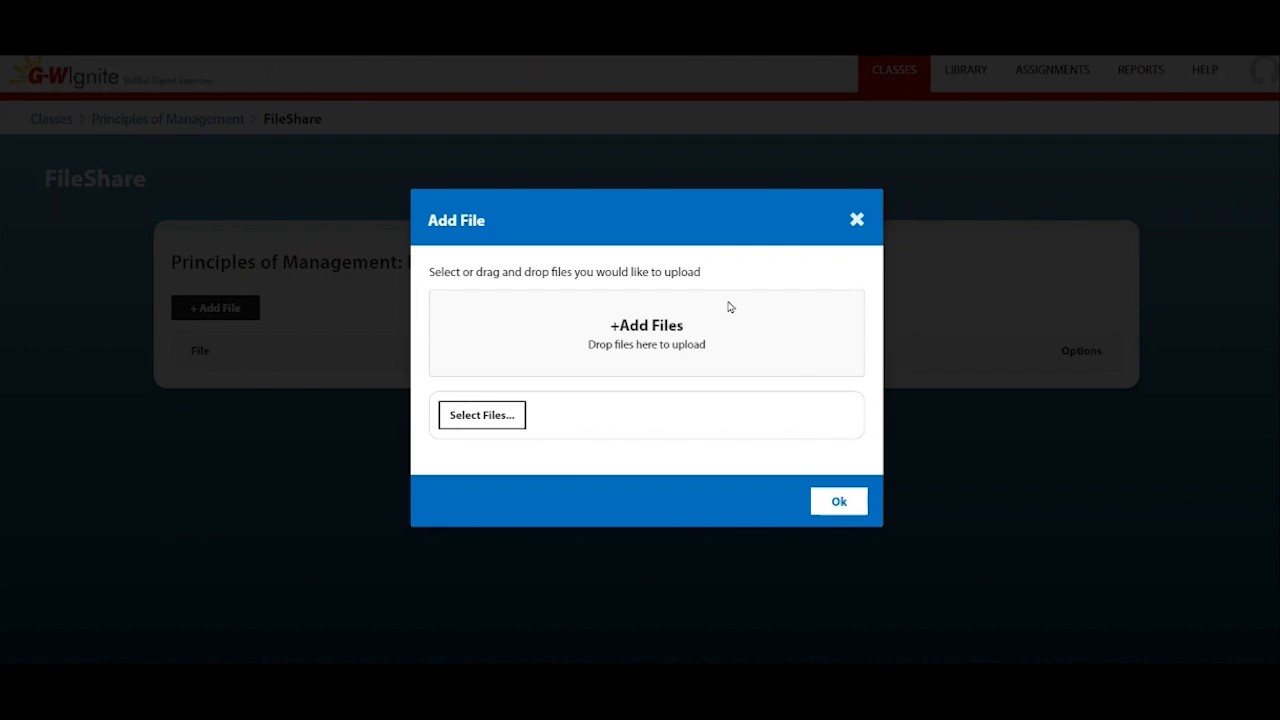
{"action": "left_click", "coordinate": [859, 219]}
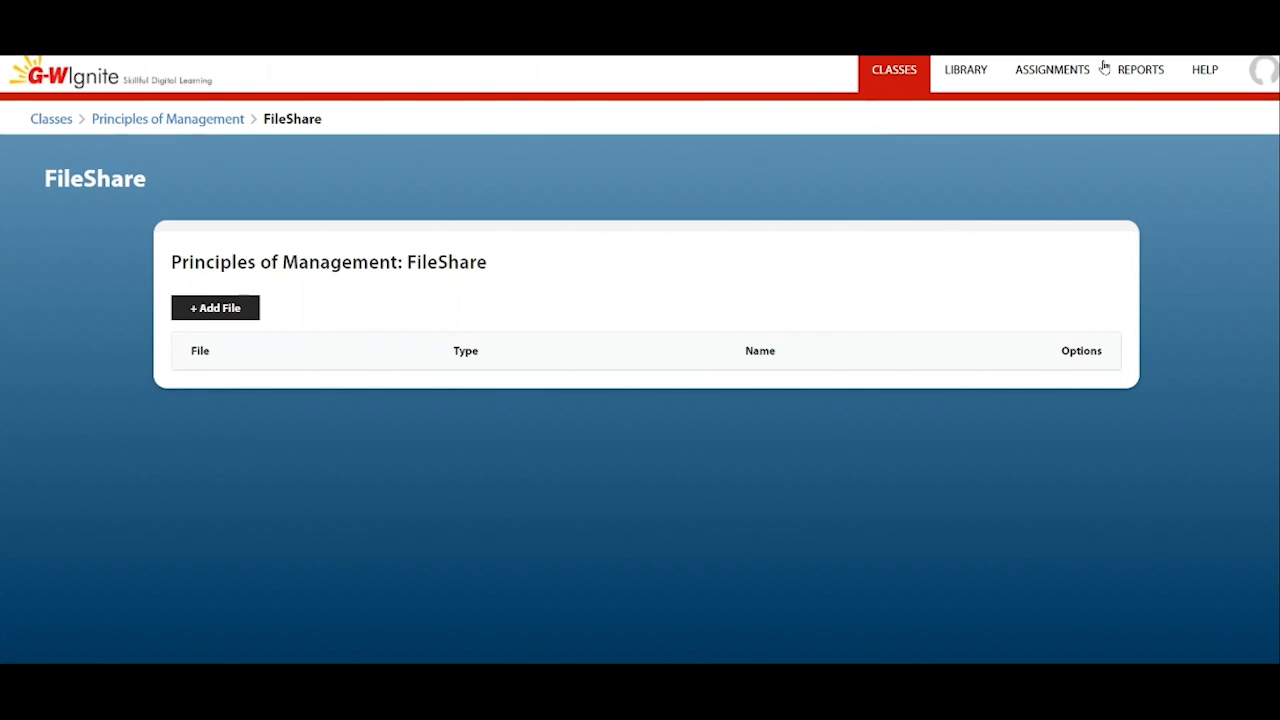
Open the G-W Ignite how-to guides in the support center and go to the support ticket submission page.
{"action": "left_click", "coordinate": [1203, 76]}
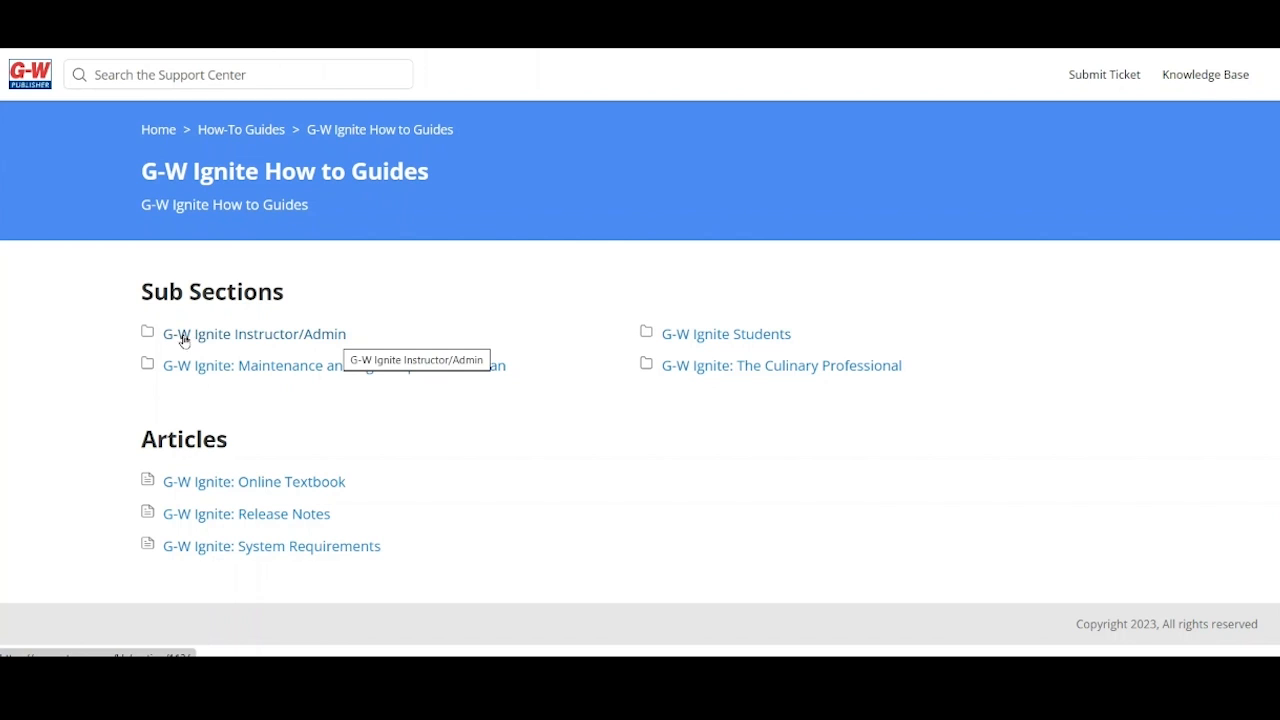
{"action": "left_click", "coordinate": [1097, 87]}
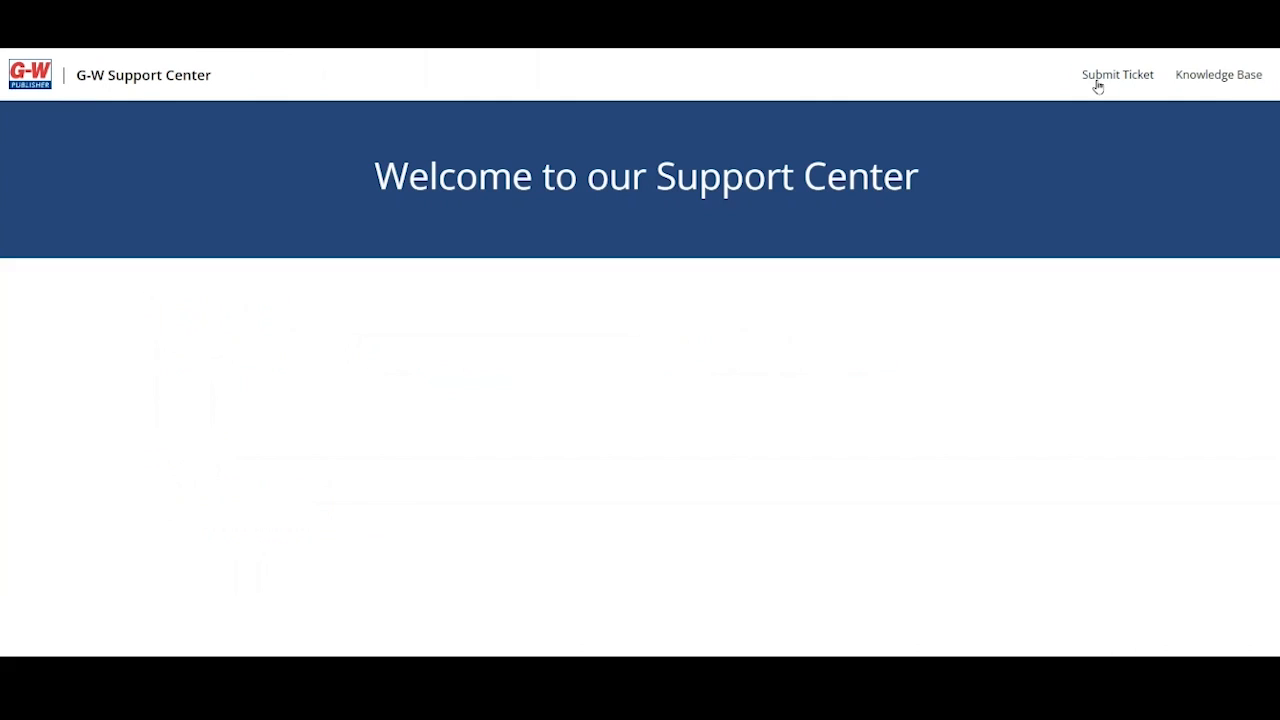